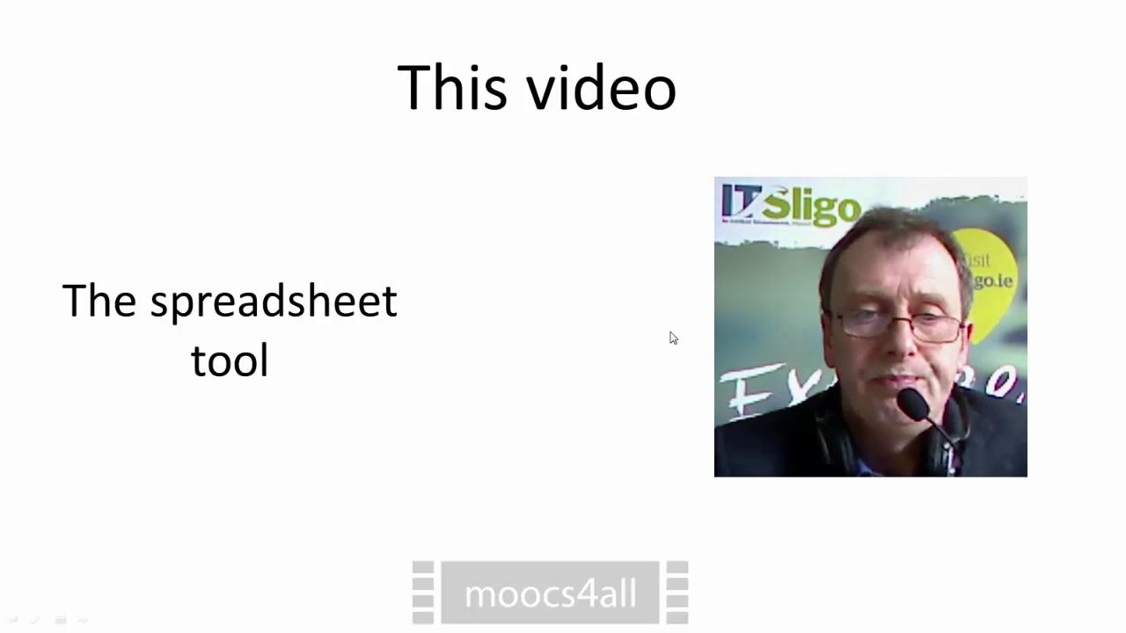
Advance the presentation to the slide on scoring available platforms, and switch to the Evaluation of Platforms spreadsheet in Chrome.
{"action": "left_click", "coordinate": [648, 356]}
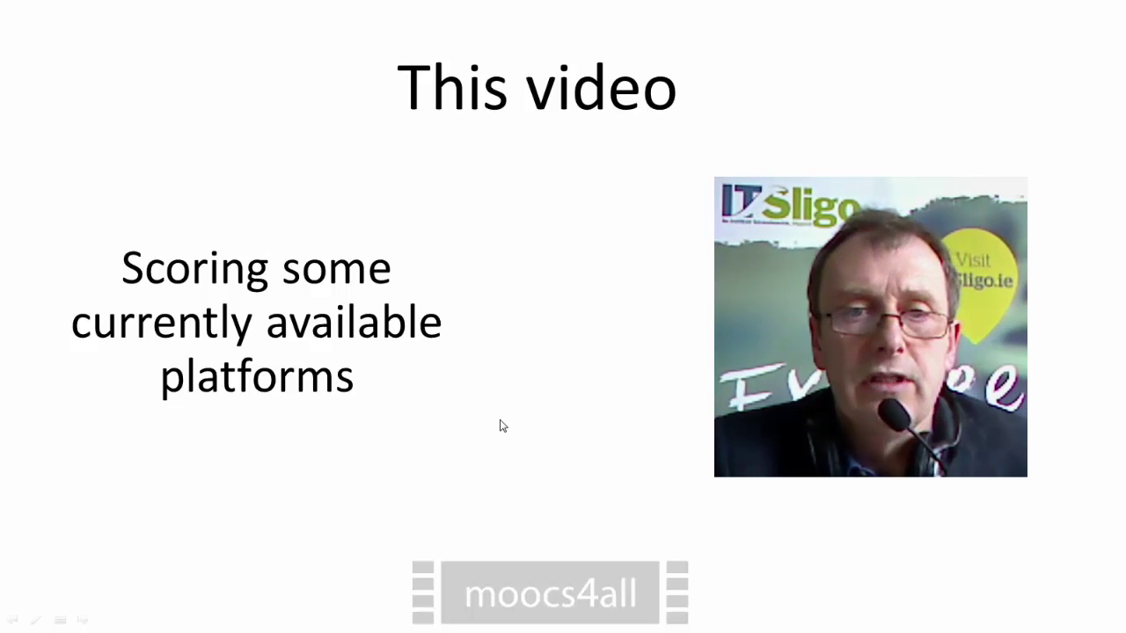
{"action": "key", "text": "alt+Tab"}
{"action": "key", "text": "alt+Tab"}
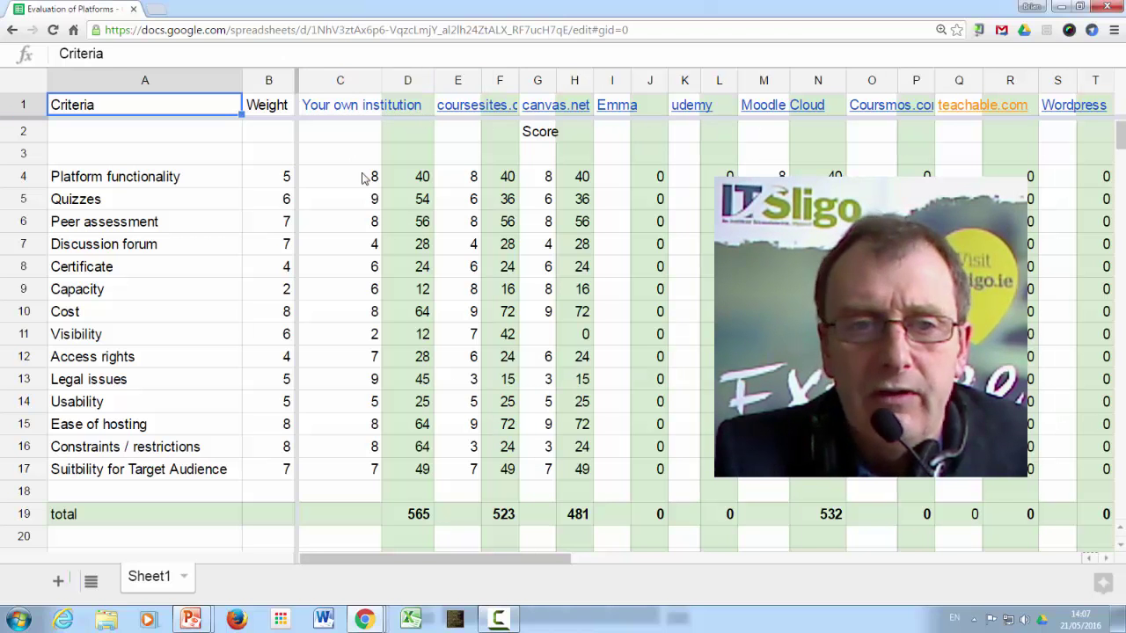
Select in turn the Your own institution scores, the criteria names and the weights in rows 4 to 17, ending on the Cost weight.
{"action": "left_click_drag", "start_coordinate": [348, 176], "coordinate": [358, 474]}
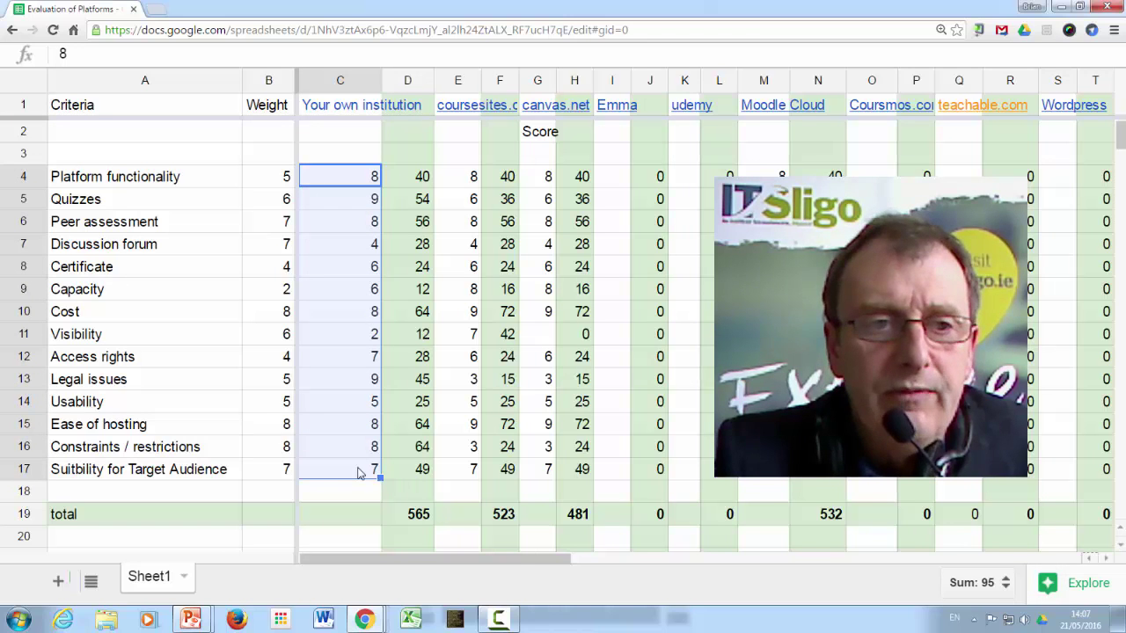
{"action": "left_click_drag", "start_coordinate": [130, 181], "coordinate": [131, 473]}
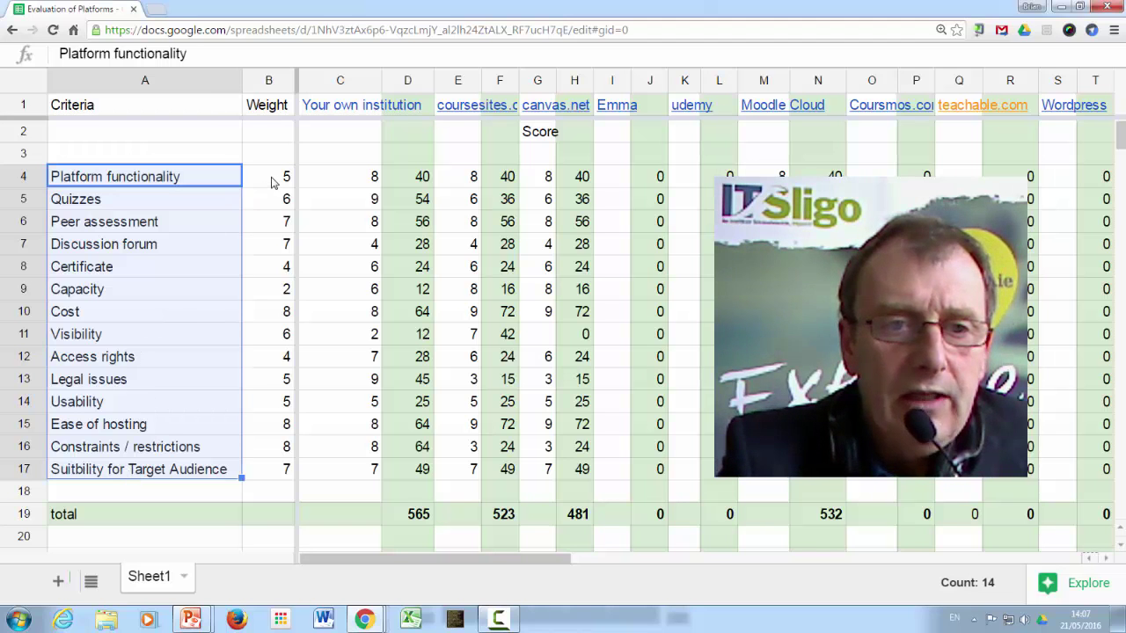
{"action": "left_click_drag", "start_coordinate": [272, 182], "coordinate": [275, 476]}
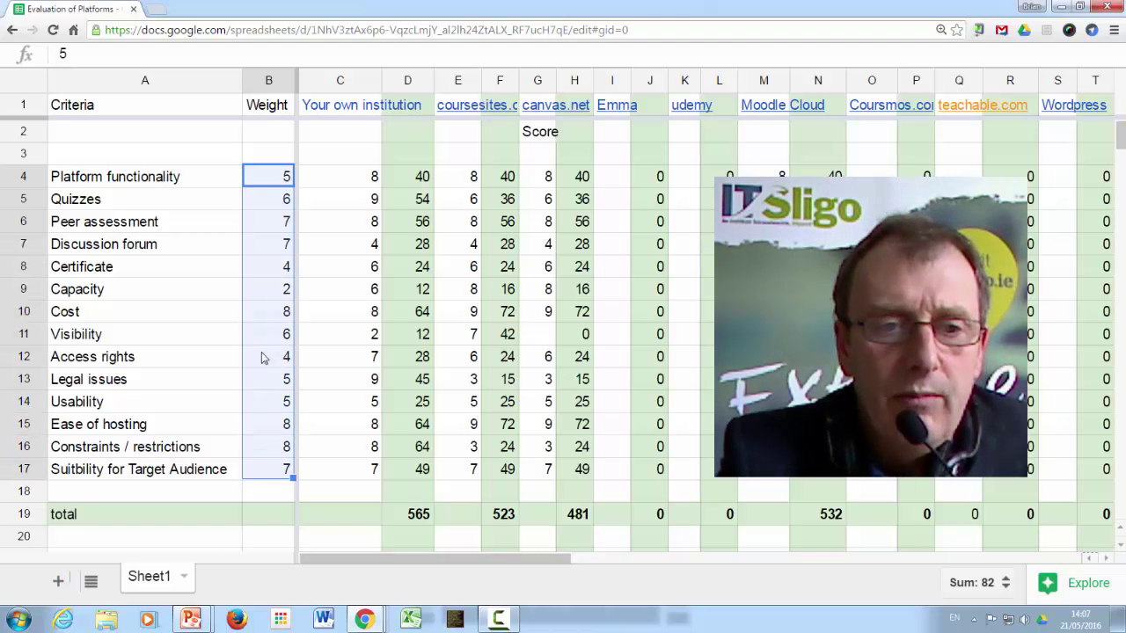
{"action": "left_click", "coordinate": [258, 319]}
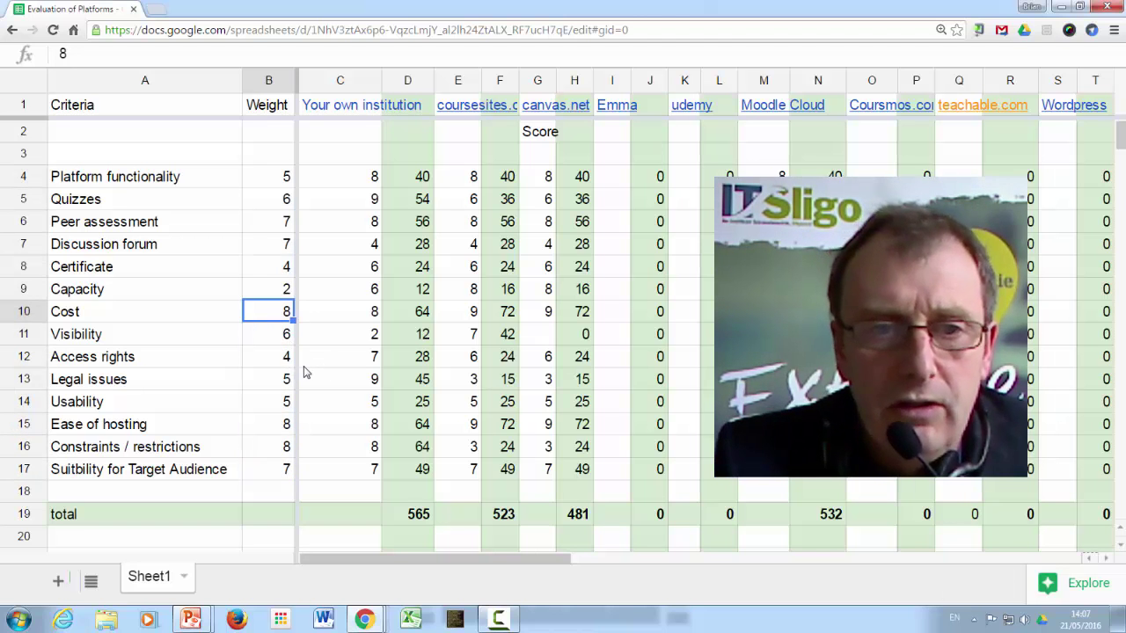
Examine how the Your own institution column turns weights and scores into weighted scores and a total.
{"action": "left_click_drag", "start_coordinate": [346, 181], "coordinate": [347, 470]}
{"action": "left_click", "coordinate": [411, 202]}
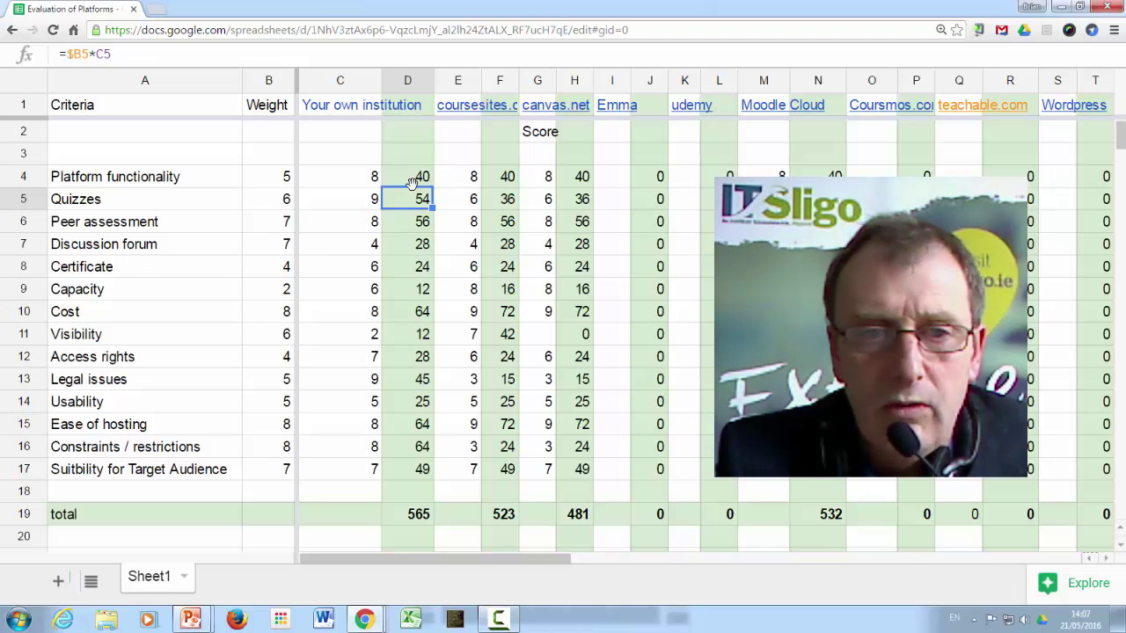
{"action": "left_click", "coordinate": [270, 182]}
{"action": "left_click", "coordinate": [342, 186]}
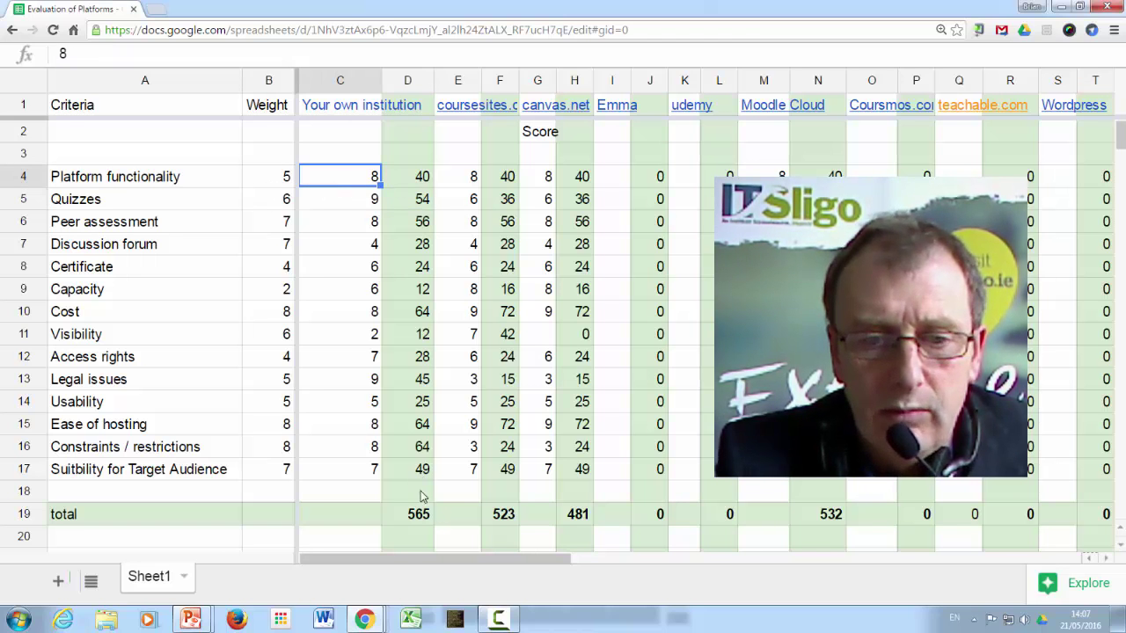
{"action": "left_click", "coordinate": [421, 517]}
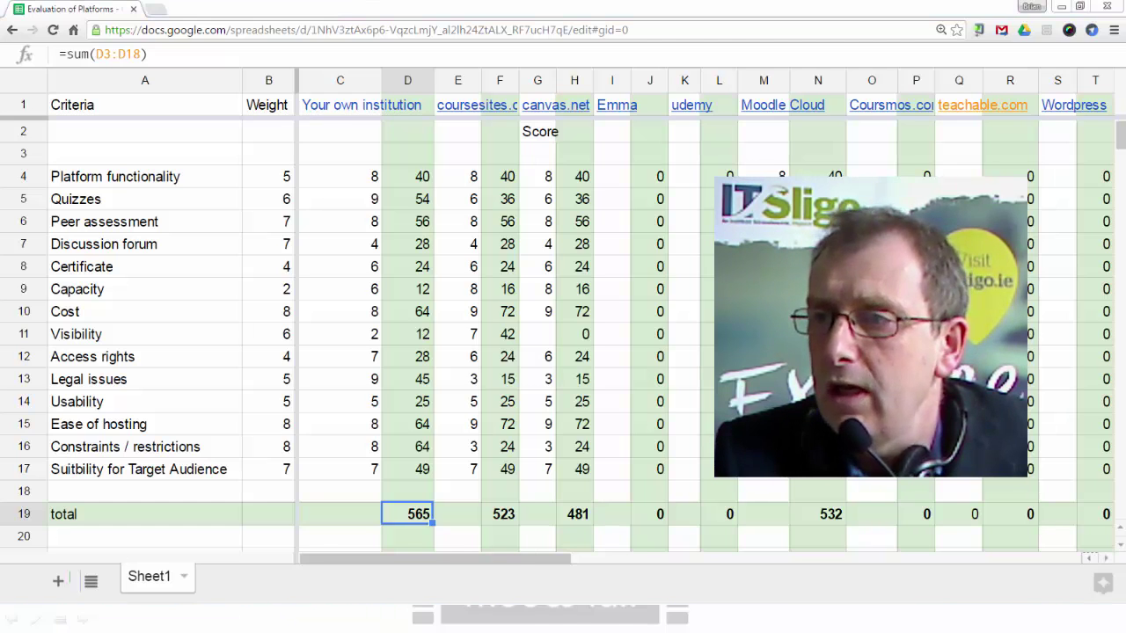
Switch to the IT Sligo MOOC site, log in to view its home page, and minimise that window.
{"action": "key", "text": "alt+Tab"}
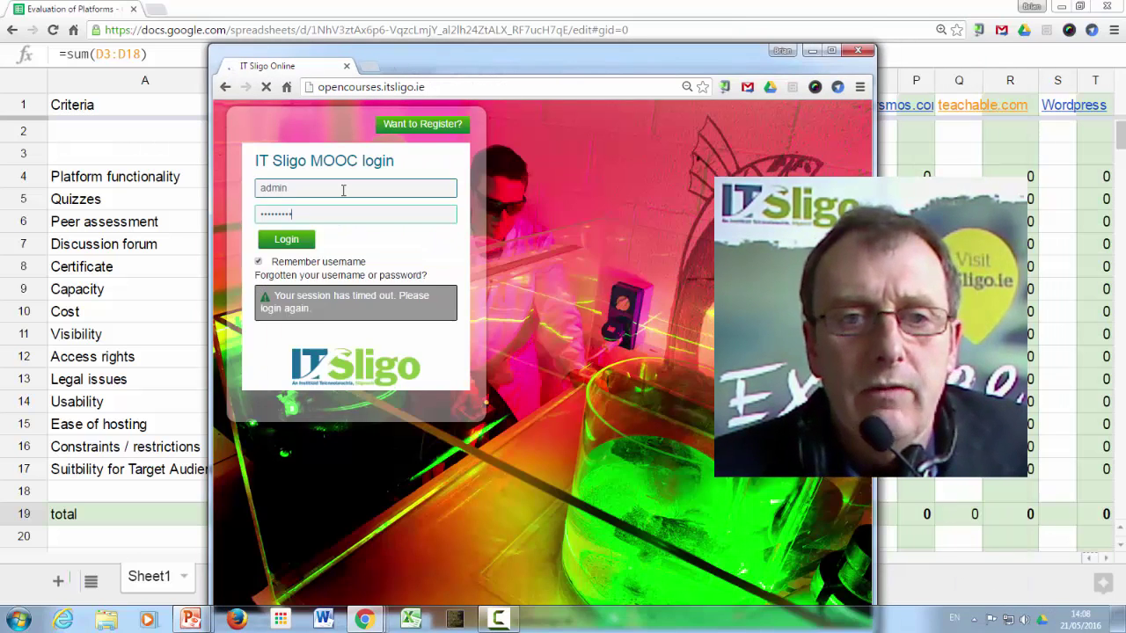
{"action": "key", "text": "Return"}
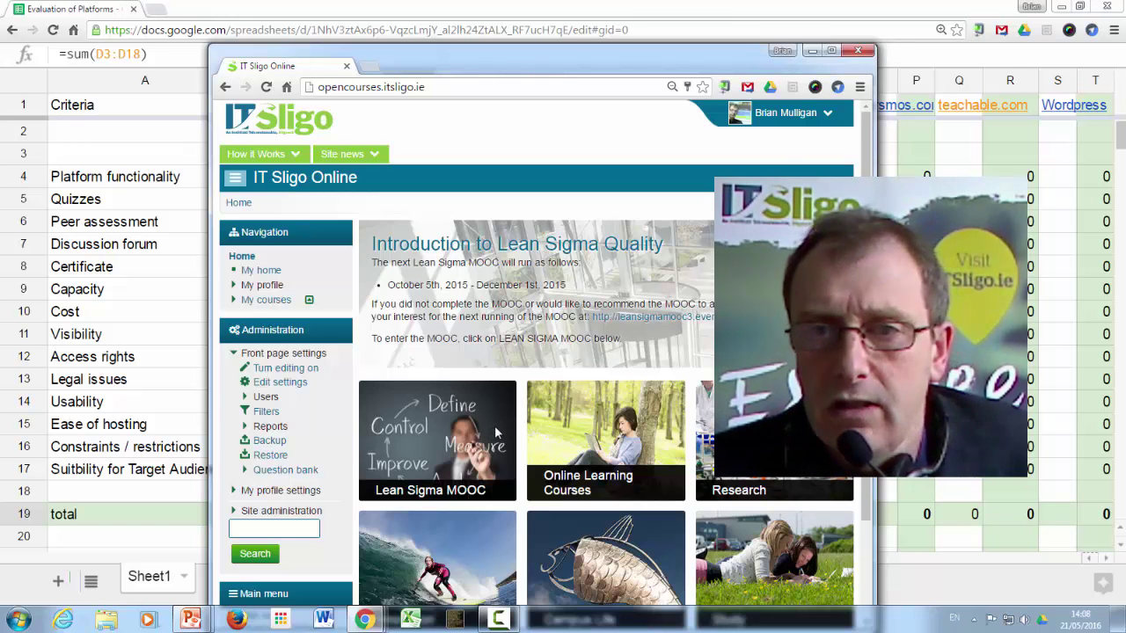
{"action": "left_click", "coordinate": [811, 53]}
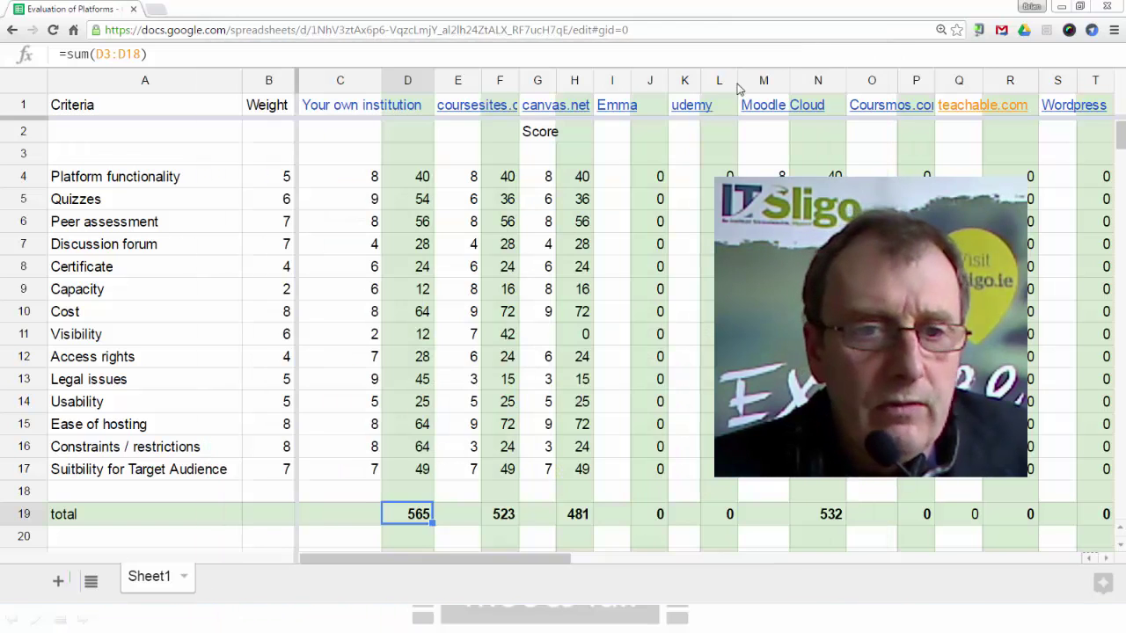
Review the Your own institution score for each criterion in order, from Platform functionality down to suitability for the target audience.
{"action": "left_click", "coordinate": [349, 180]}
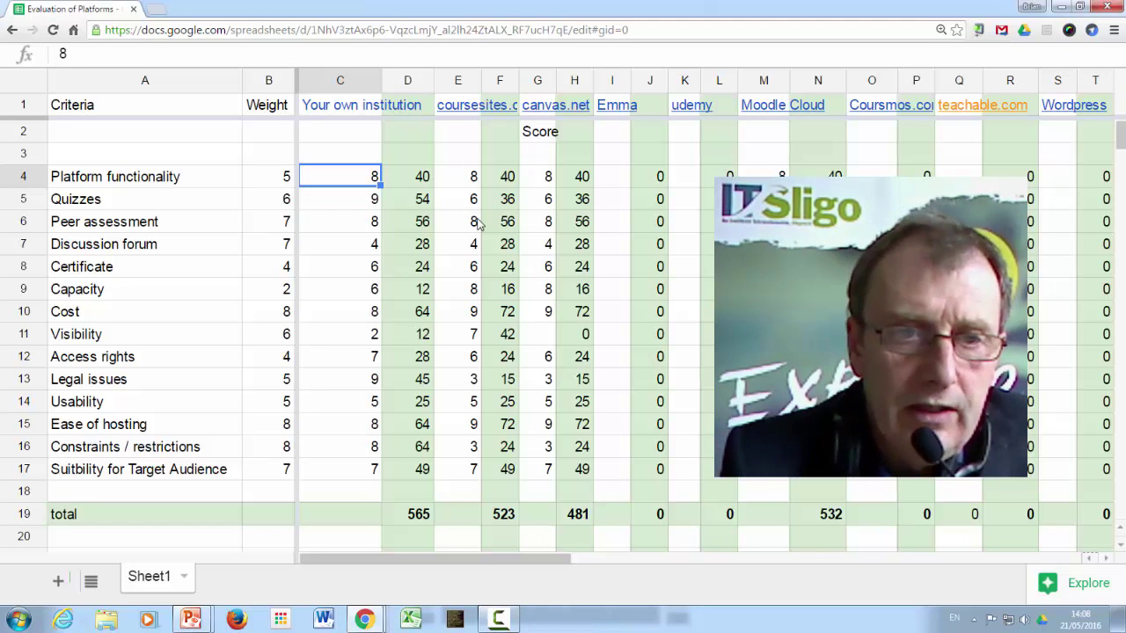
{"action": "key", "text": "Down"}
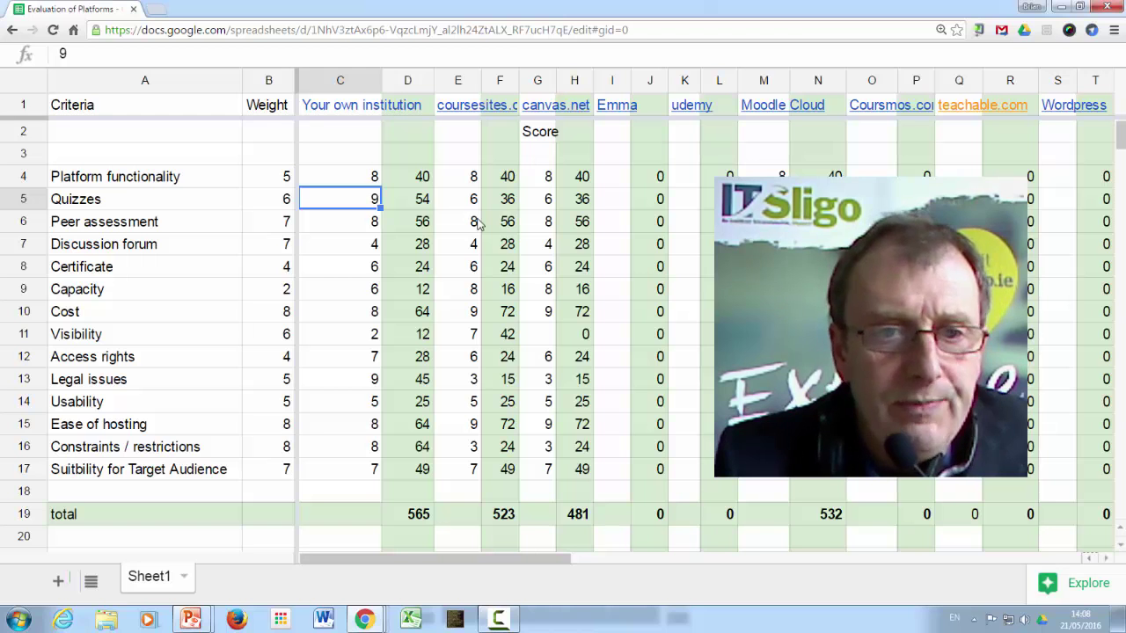
{"action": "key", "text": "Down"}
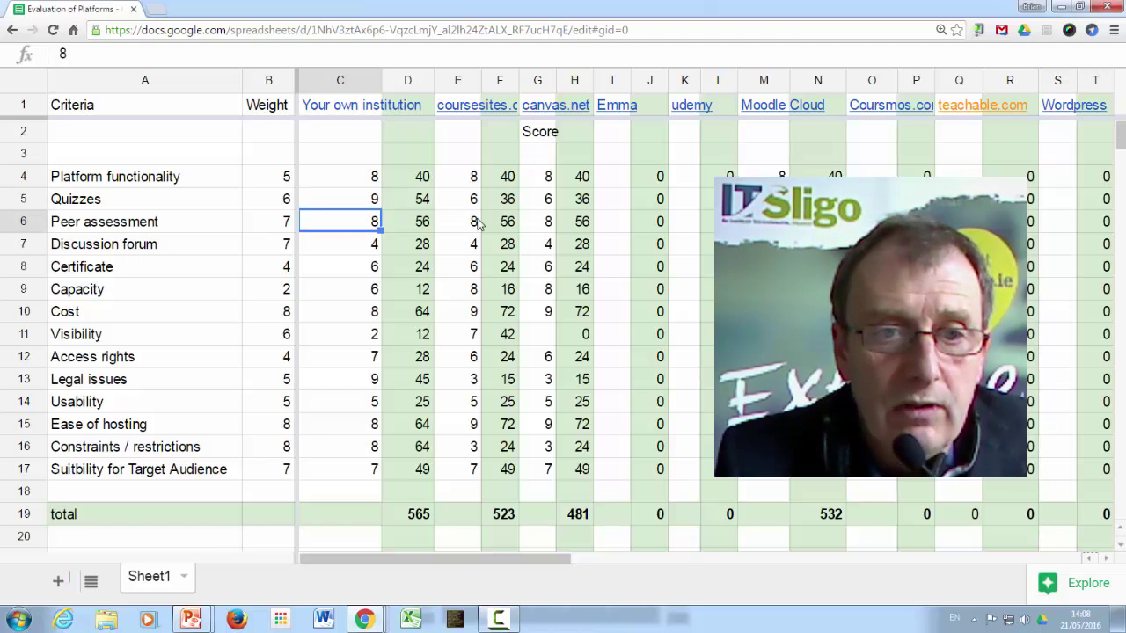
{"action": "key", "text": "Down"}
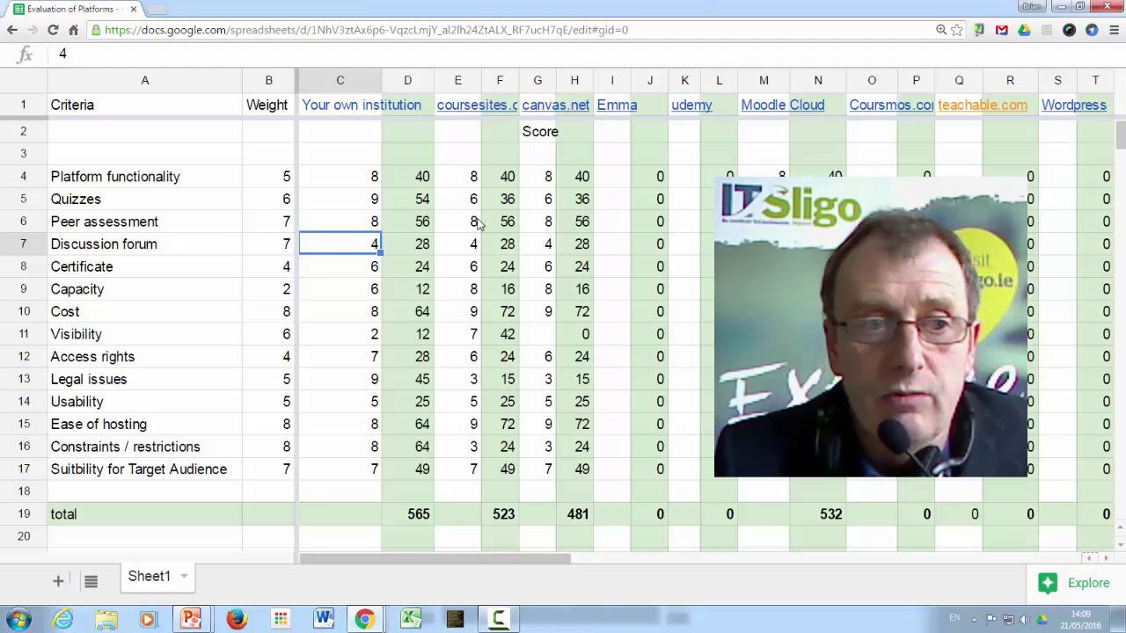
{"action": "key", "text": "Down"}
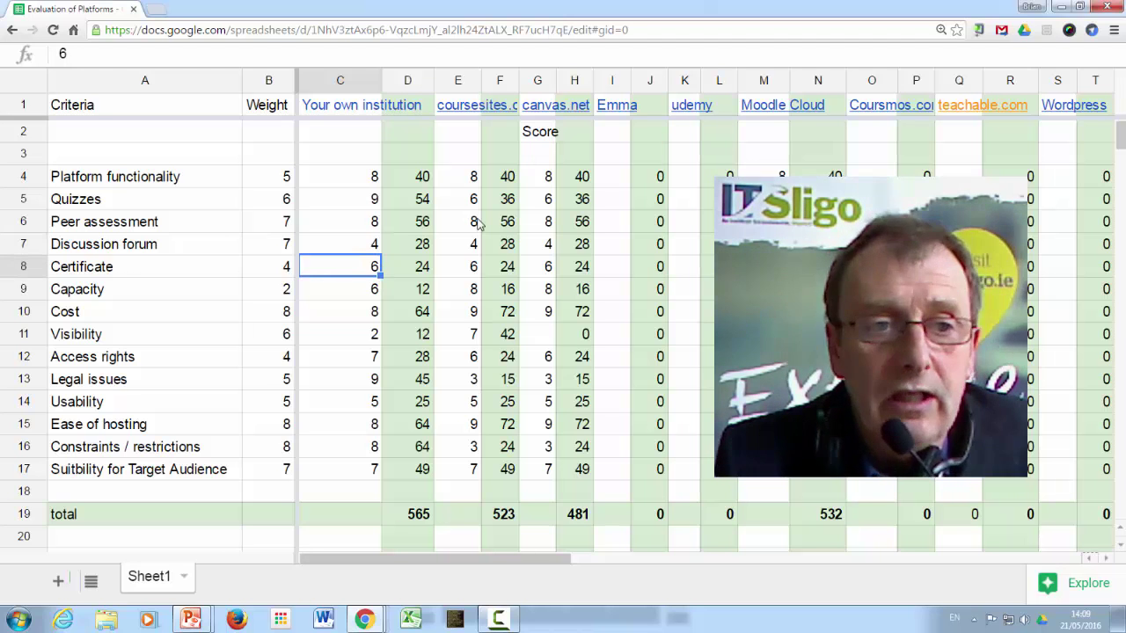
{"action": "key", "text": "Down"}
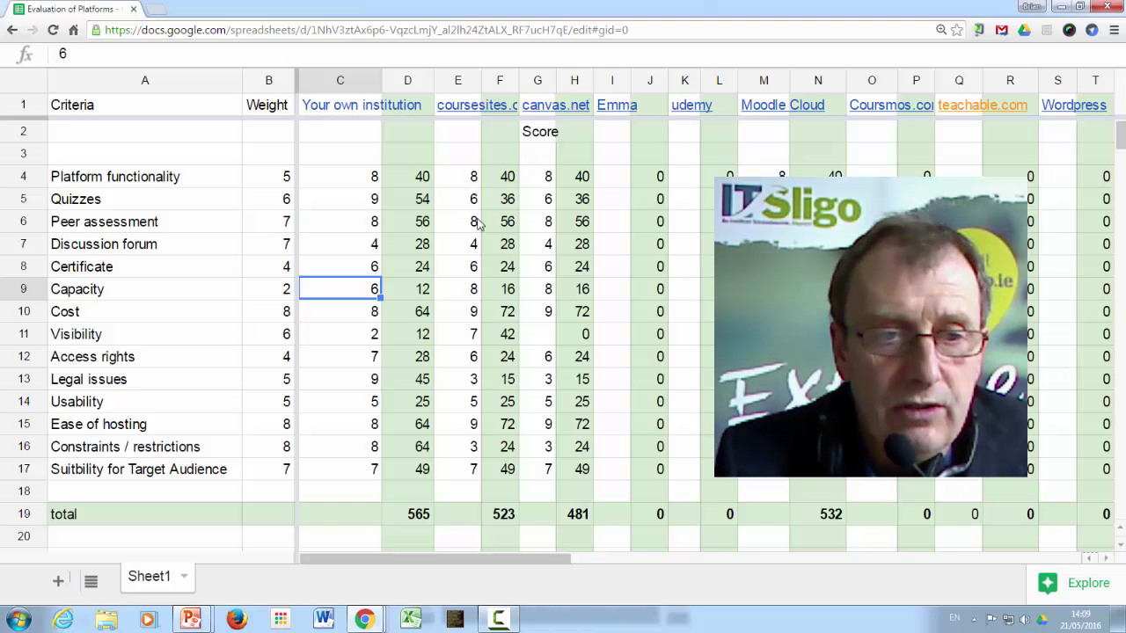
{"action": "key", "text": "Down"}
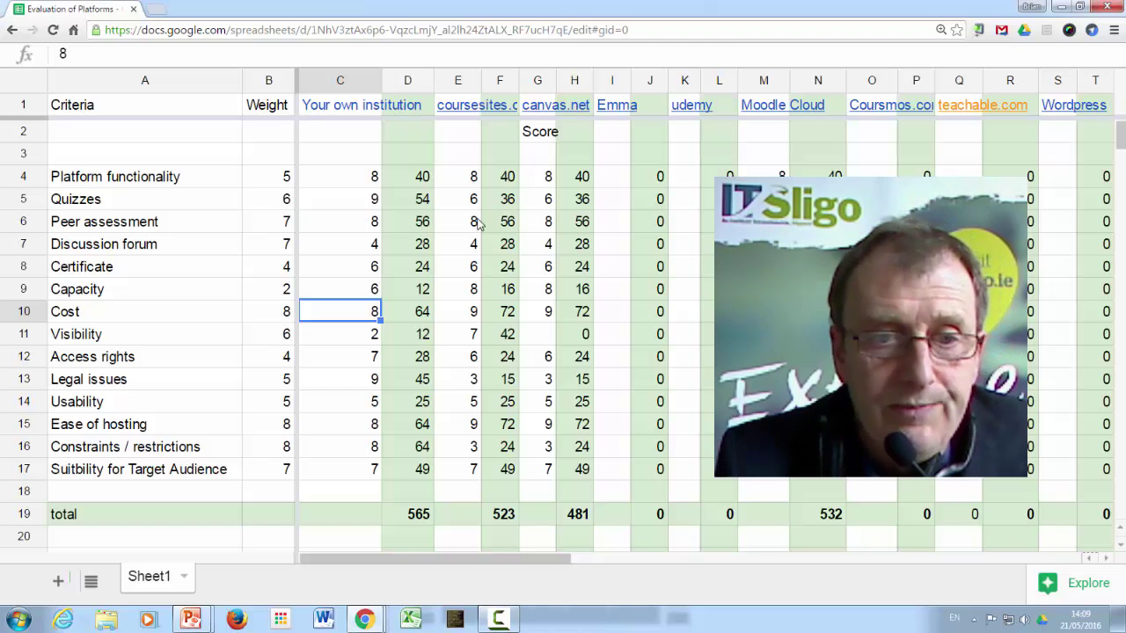
{"action": "key", "text": "Down"}
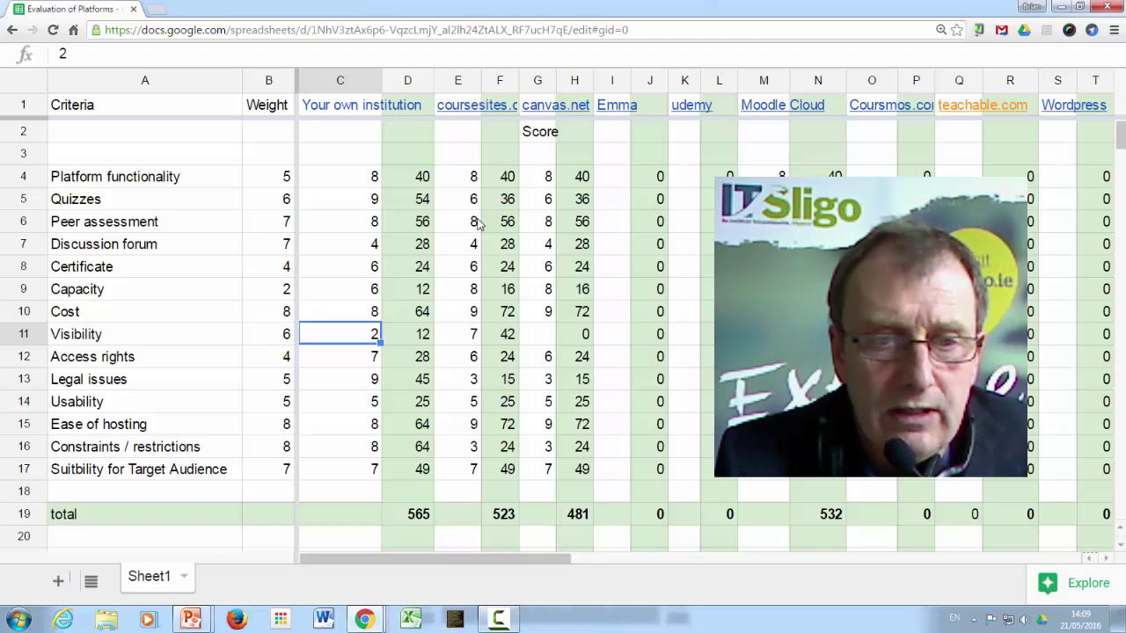
{"action": "key", "text": "Down"}
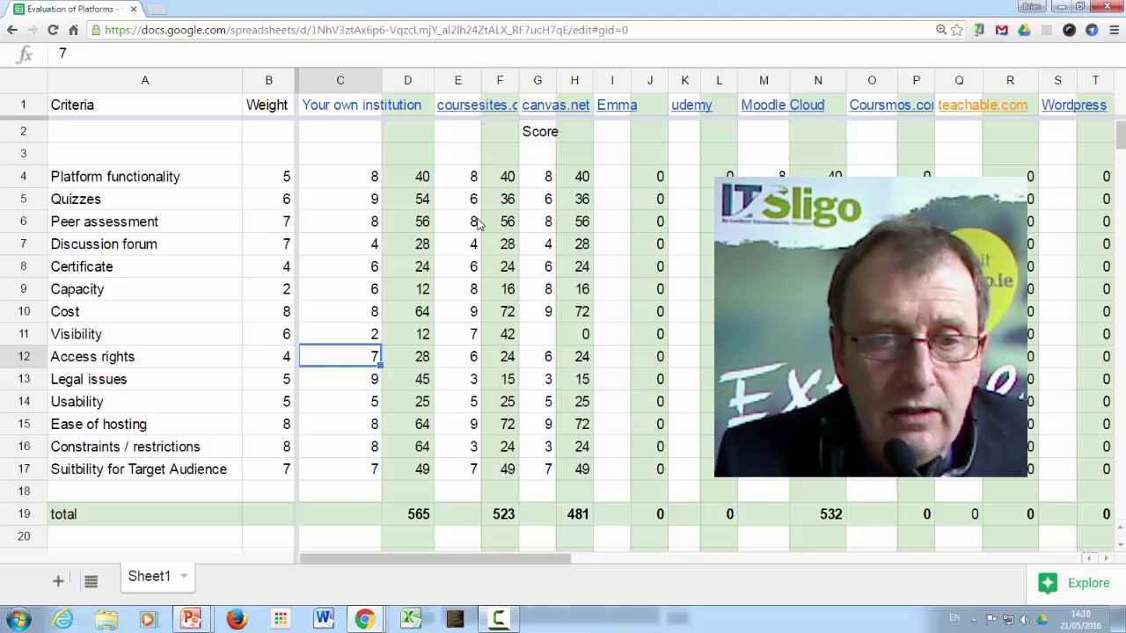
{"action": "key", "text": "Down"}
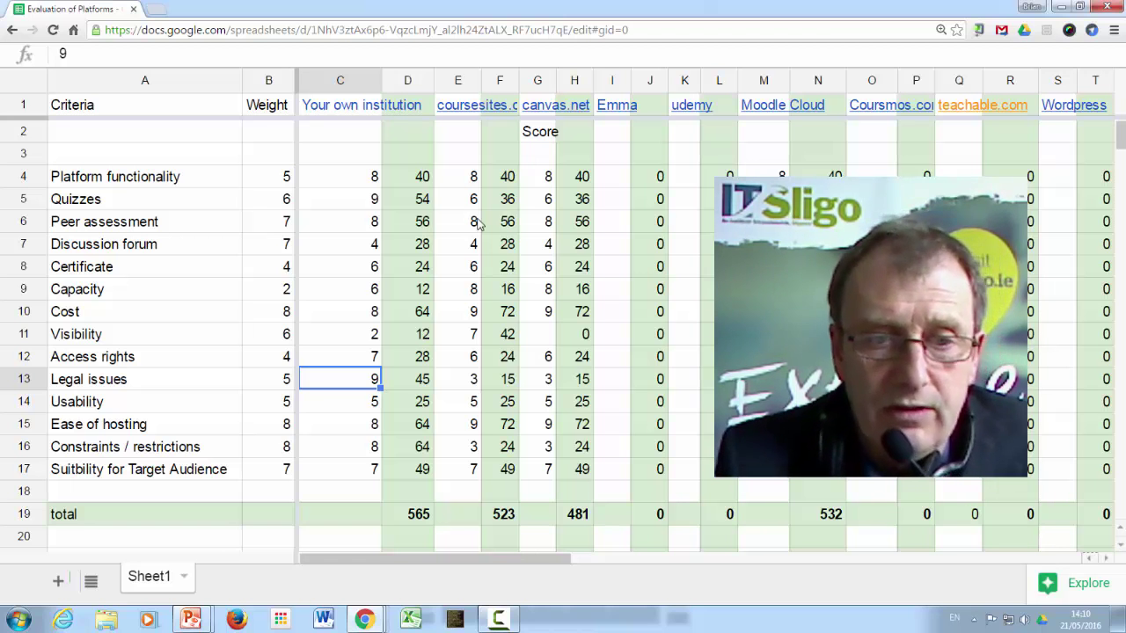
{"action": "key", "text": "Down"}
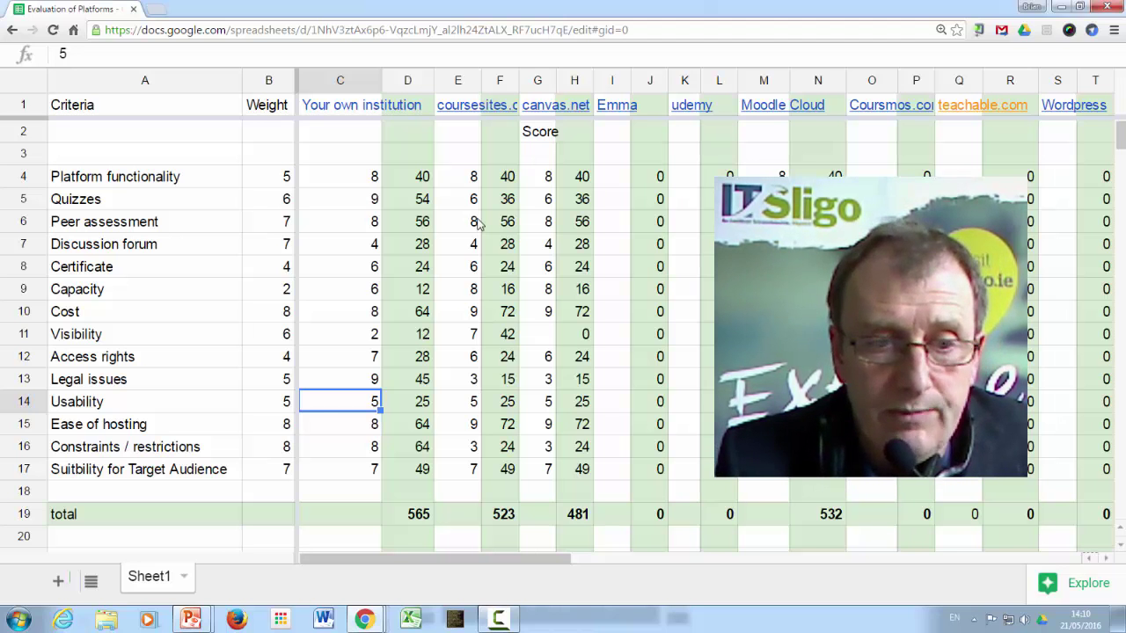
{"action": "key", "text": "Down"}
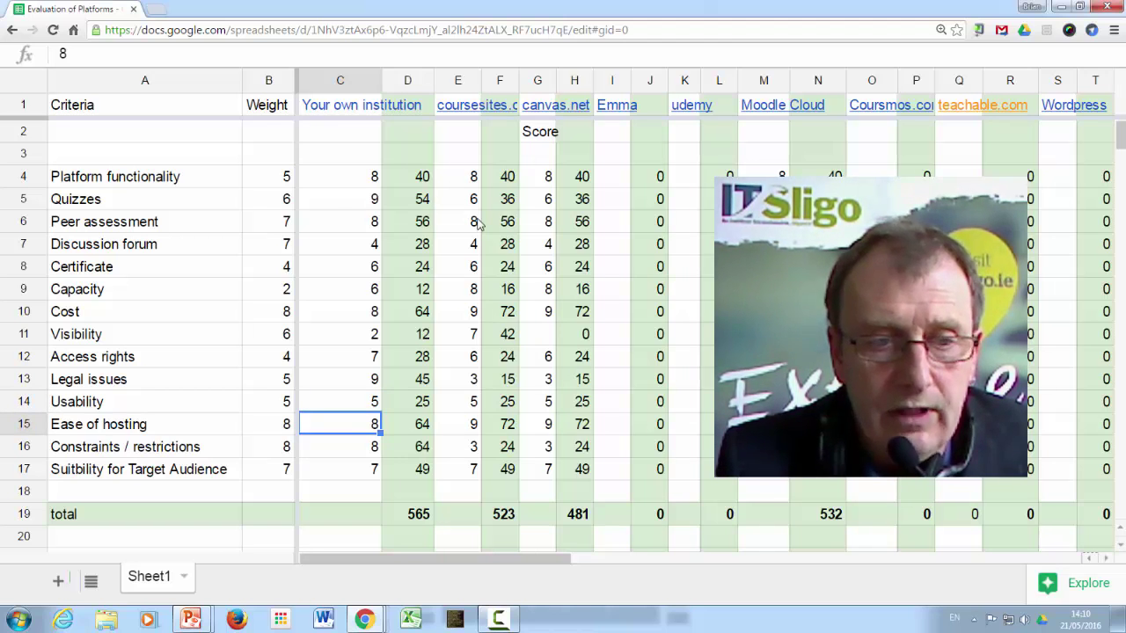
{"action": "key", "text": "Down"}
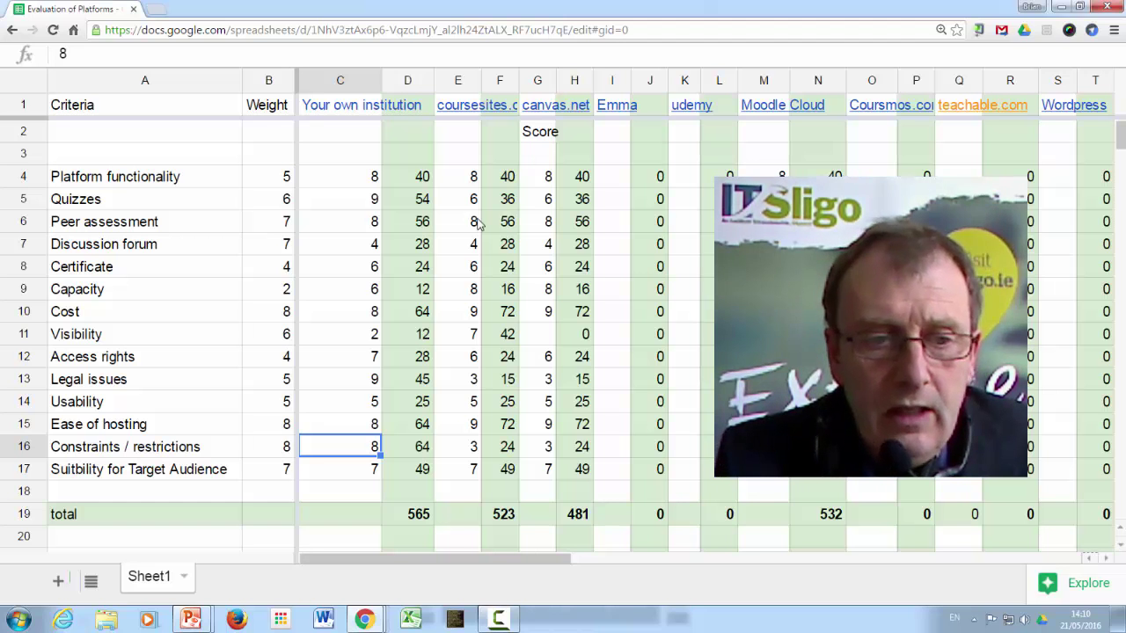
{"action": "key", "text": "Down"}
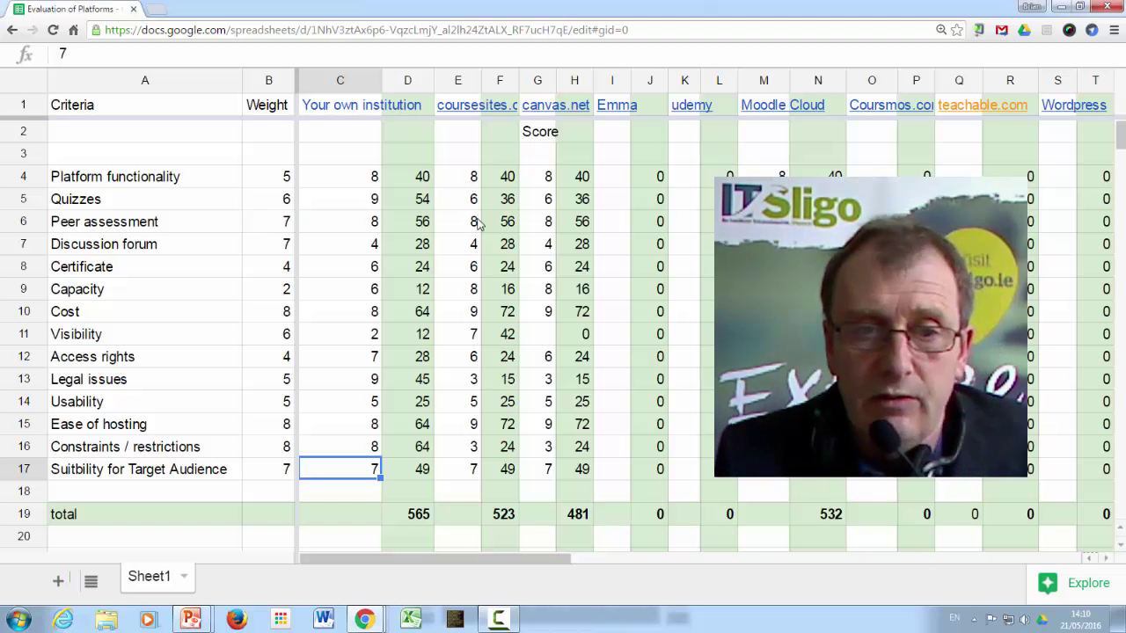
Return to the Platform functionality row and select its score in the coursesites column.
{"action": "key", "text": "Up"}
{"action": "key", "text": "Up"}
{"action": "key", "text": "Up"}
{"action": "key", "text": "Up"}
{"action": "key", "text": "Up"}
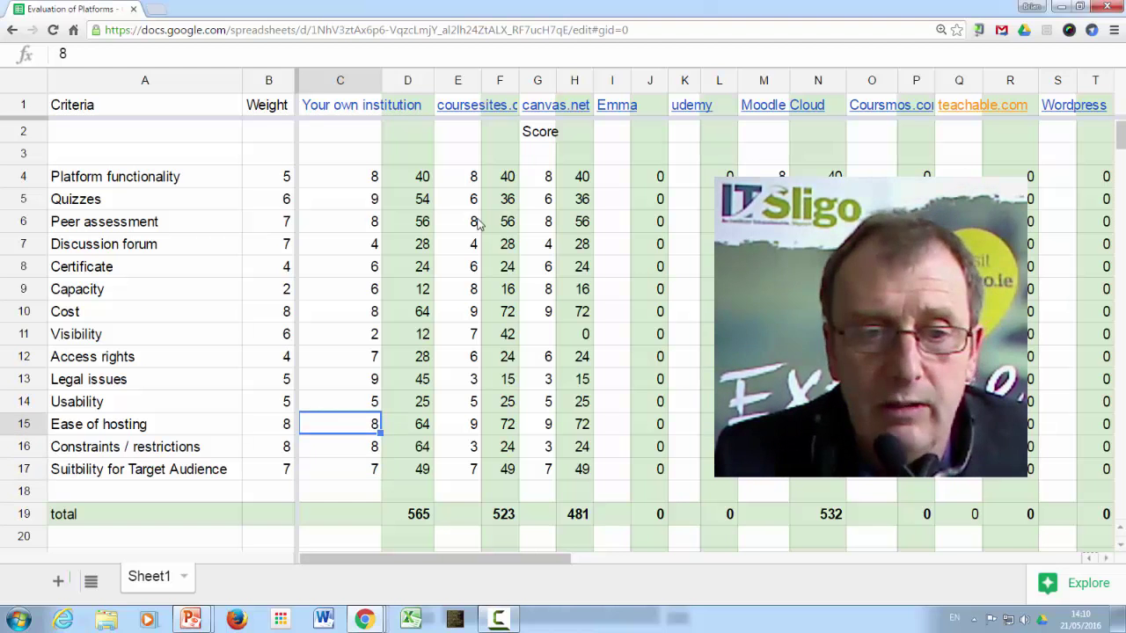
{"action": "key", "text": "Up"}
{"action": "key", "text": "Up"}
{"action": "key", "text": "Up"}
{"action": "key", "text": "Up"}
{"action": "key", "text": "Up"}
{"action": "key", "text": "Up"}
{"action": "key", "text": "Up"}
{"action": "key", "text": "Up"}
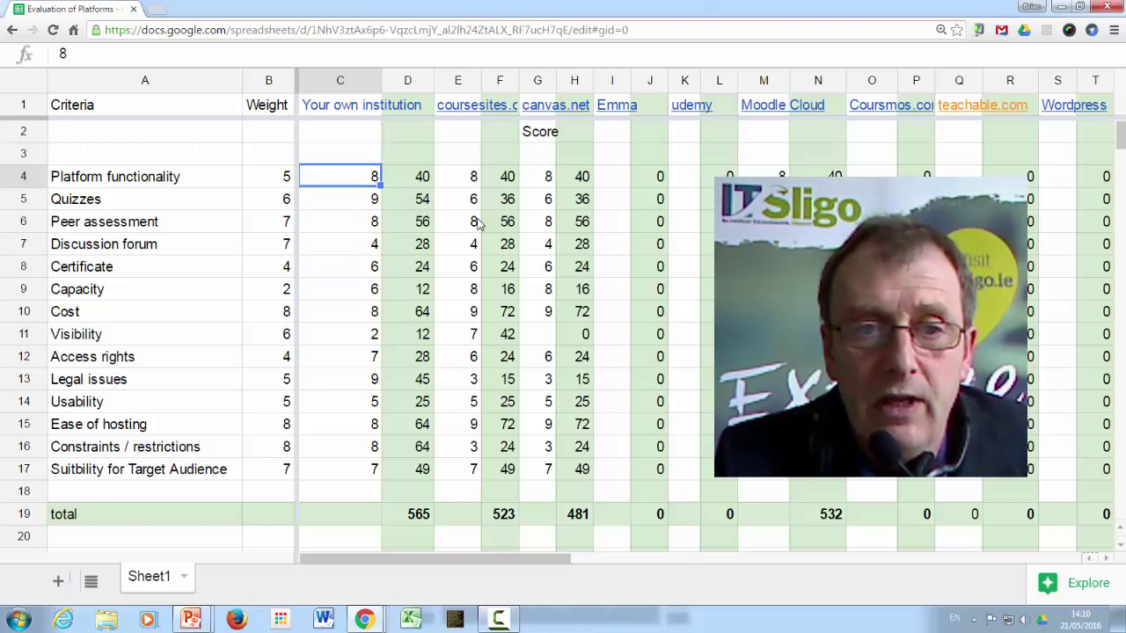
{"action": "key", "text": "Right"}
{"action": "key", "text": "Right"}
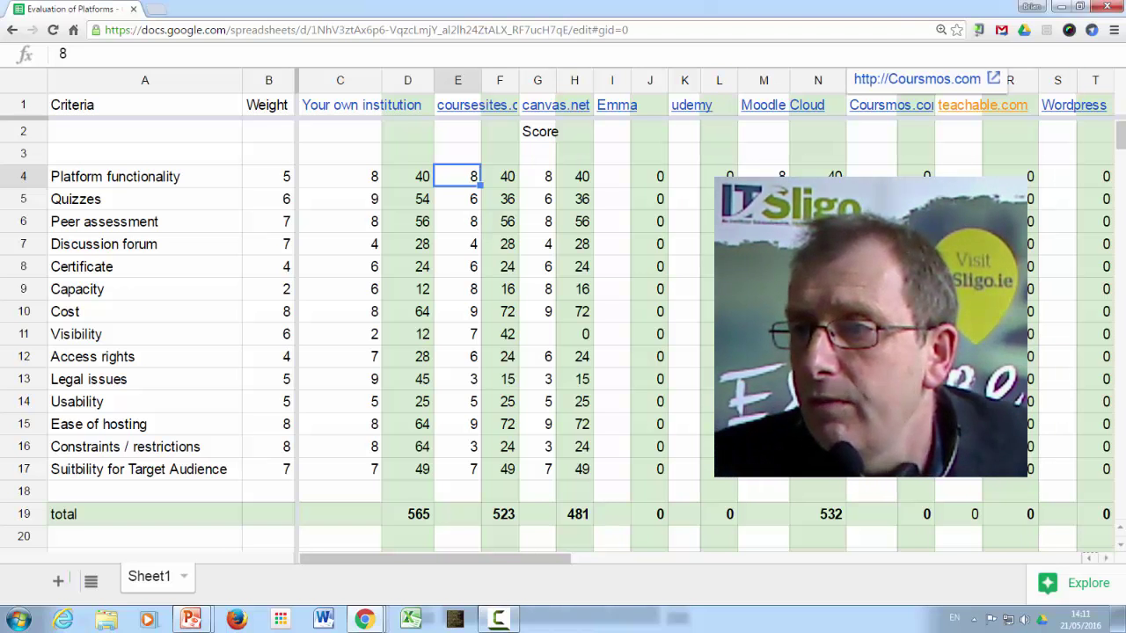
View the CourseSites home page over the spreadsheet, minimise it, and select the coursesites scores in rows 4 to 17.
{"action": "left_click_drag", "start_coordinate": [1078, 68], "coordinate": [523, 67]}
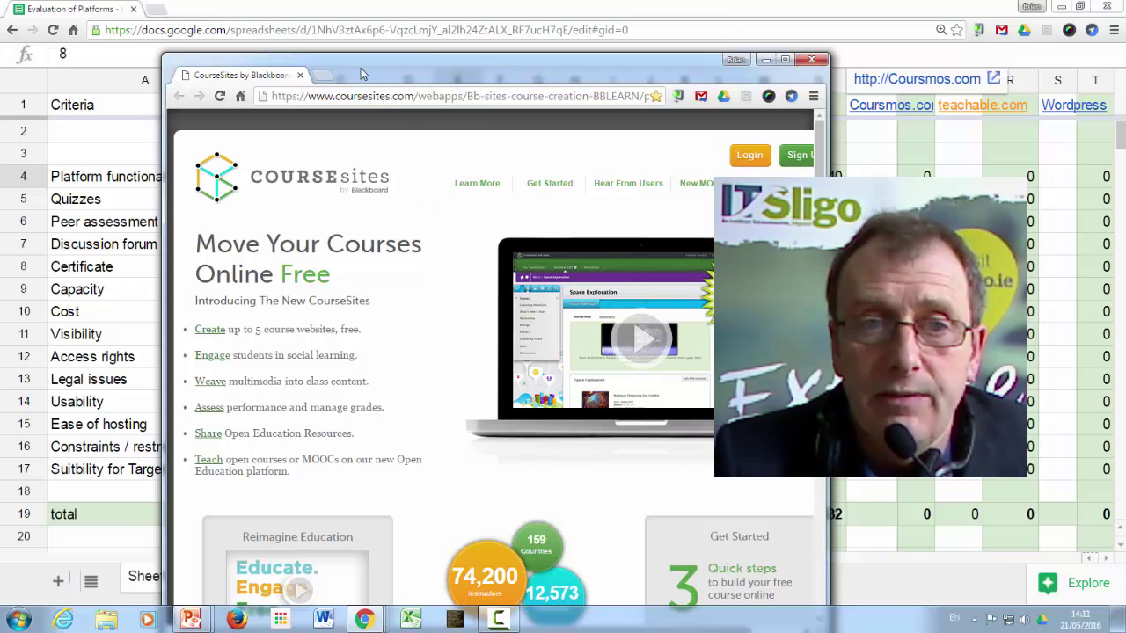
{"action": "left_click_drag", "start_coordinate": [364, 75], "coordinate": [367, 75]}
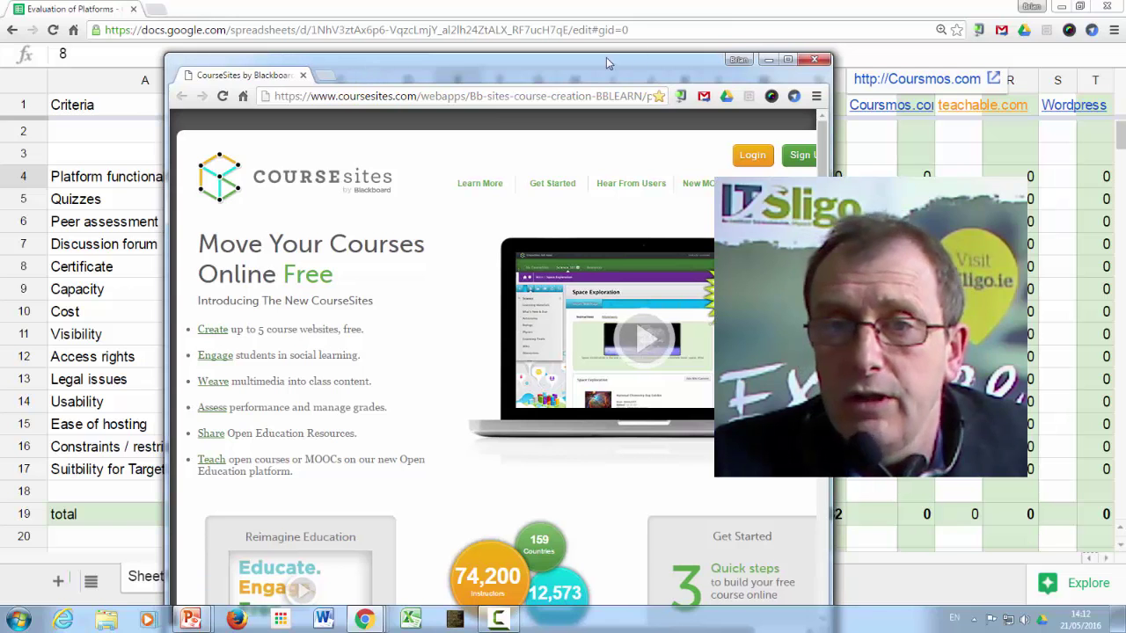
{"action": "left_click", "coordinate": [765, 59]}
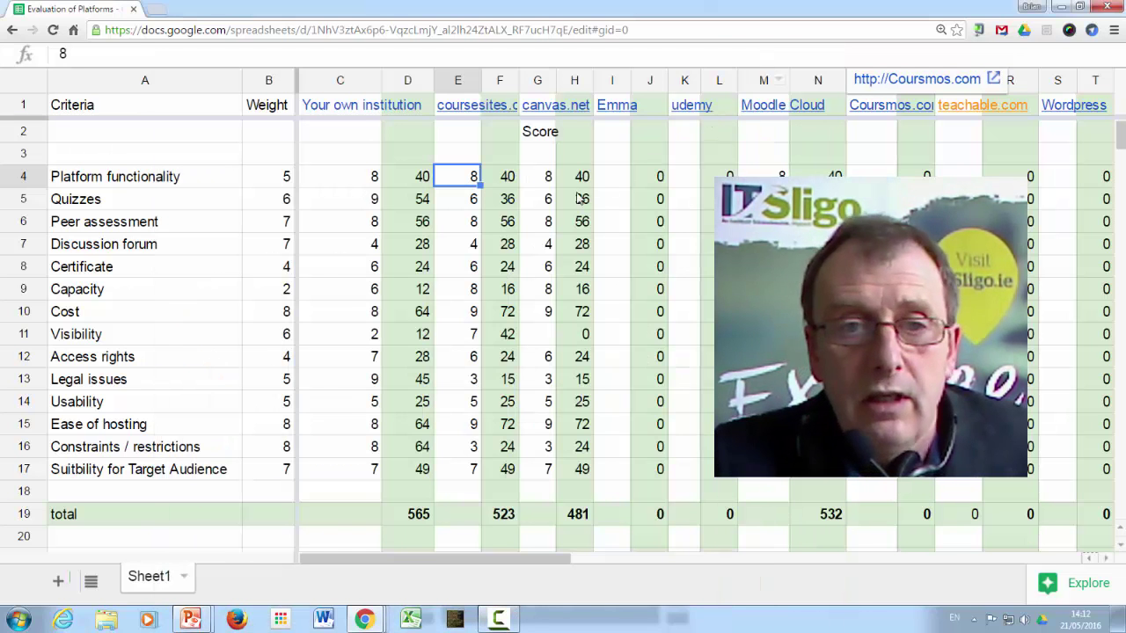
{"action": "left_click_drag", "start_coordinate": [466, 179], "coordinate": [455, 469]}
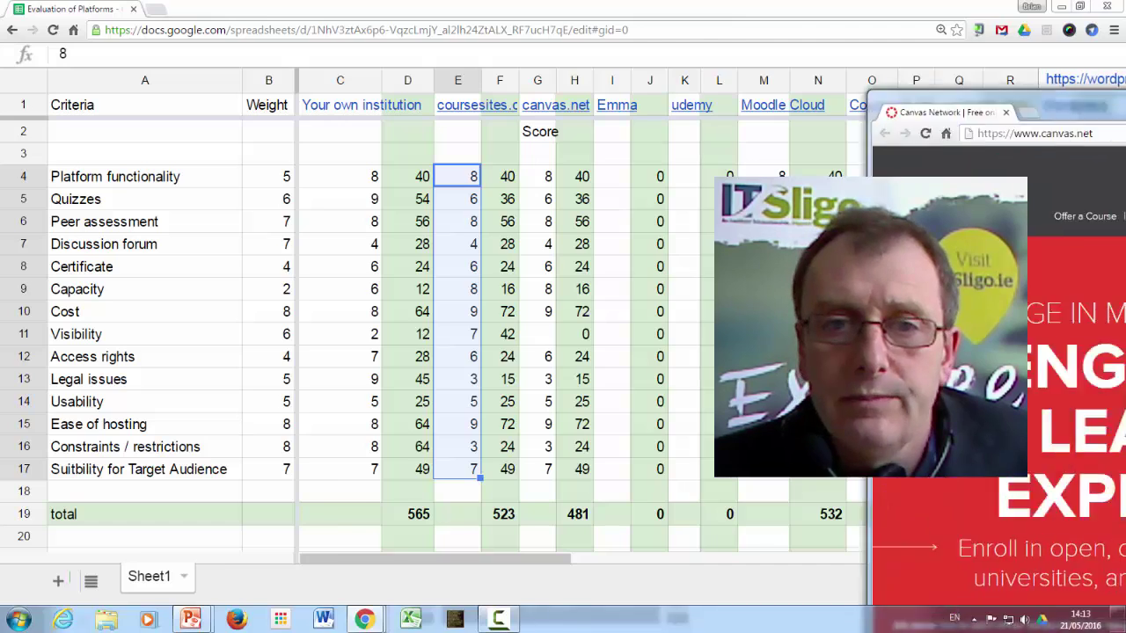
Bring the Canvas Network window over the spreadsheet to view its home page, and minimise it.
{"action": "left_click_drag", "start_coordinate": [1125, 82], "coordinate": [603, 77]}
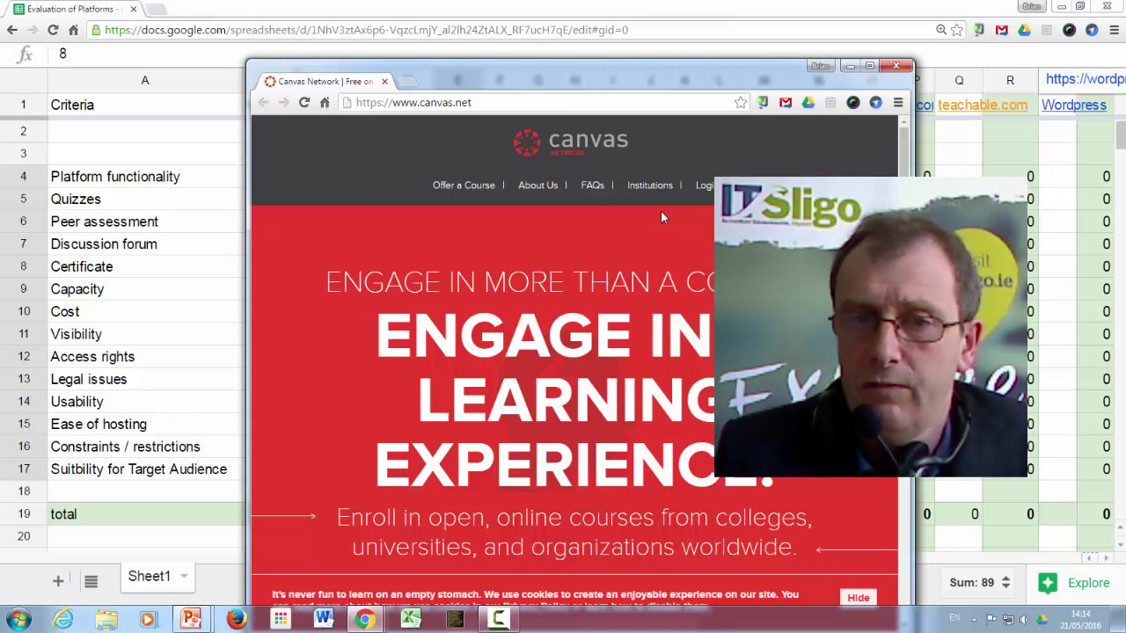
{"action": "left_click", "coordinate": [851, 65]}
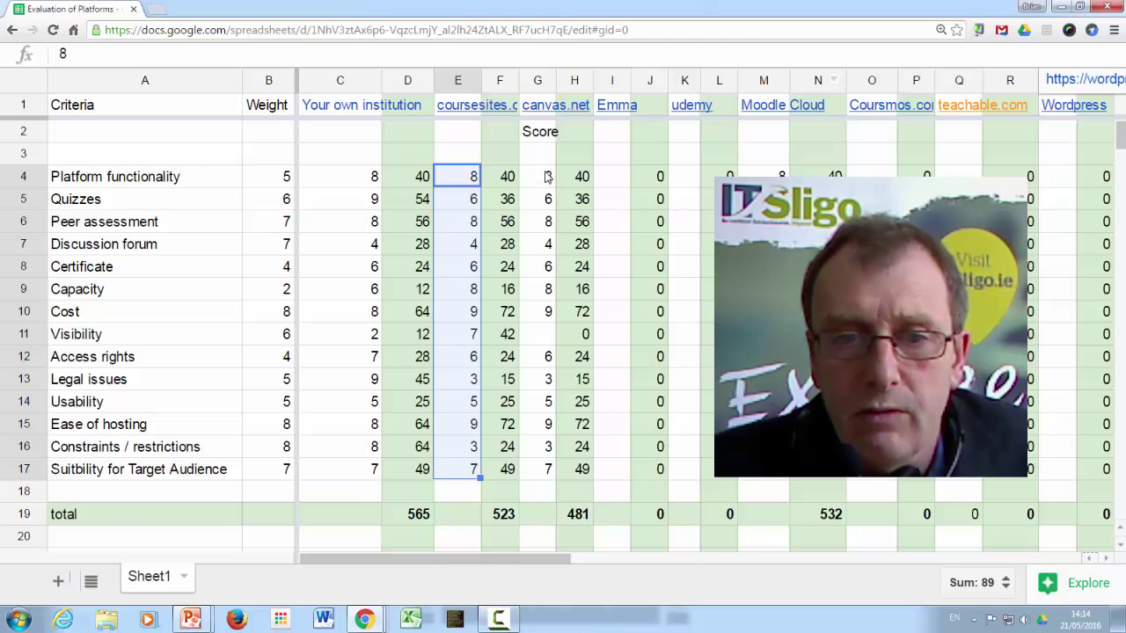
Review the canvas.net scores, compare the Visibility score with coursesites, and enter 8 as the canvas.net Visibility score.
{"action": "left_click_drag", "start_coordinate": [546, 177], "coordinate": [542, 475]}
{"action": "left_click", "coordinate": [537, 339]}
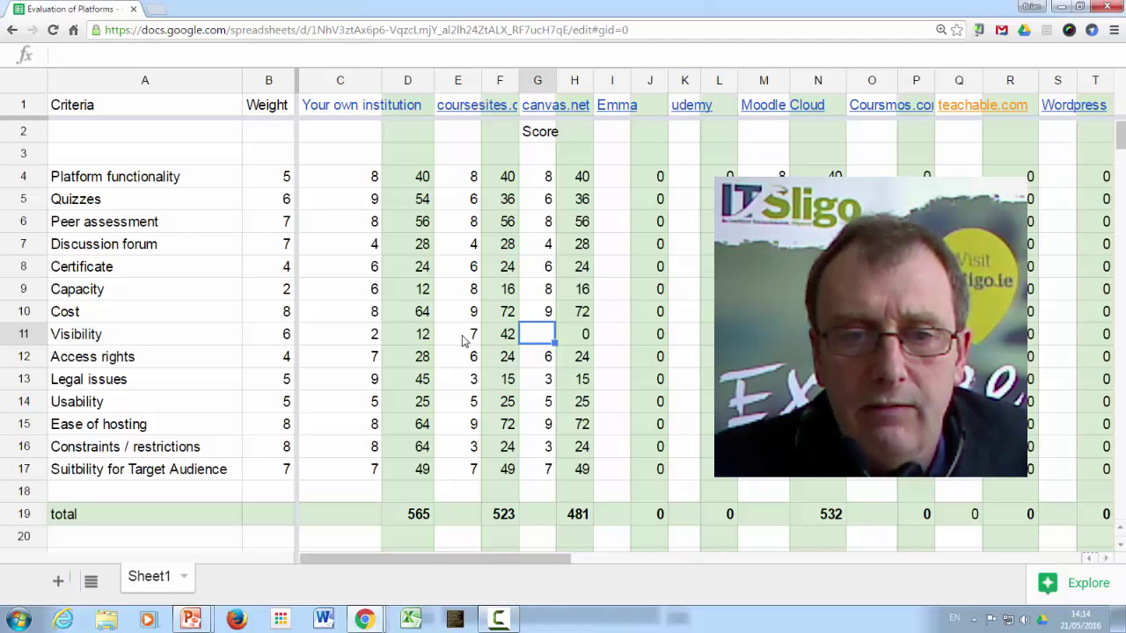
{"action": "left_click", "coordinate": [464, 340]}
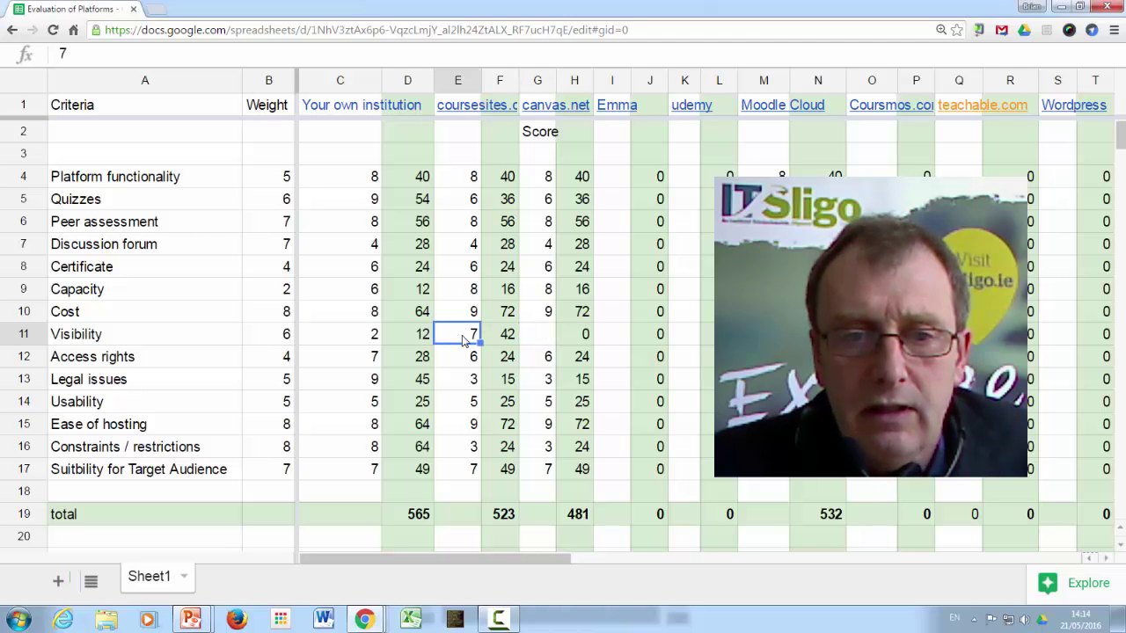
{"action": "left_click", "coordinate": [532, 341]}
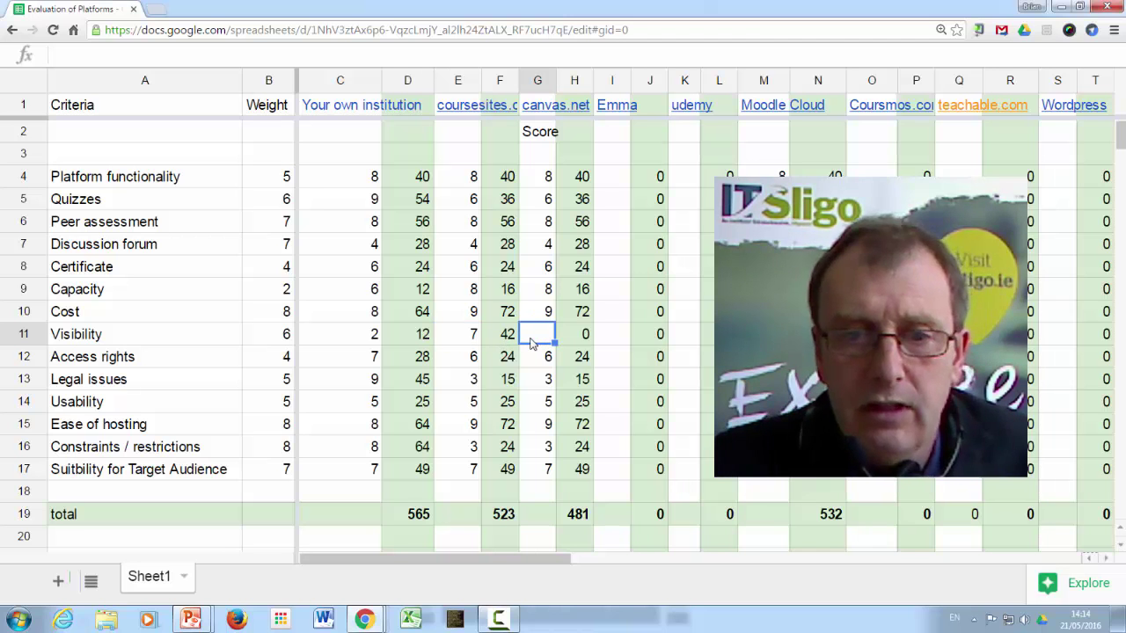
{"action": "type", "text": "7"}
{"action": "key", "text": "BackSpace"}
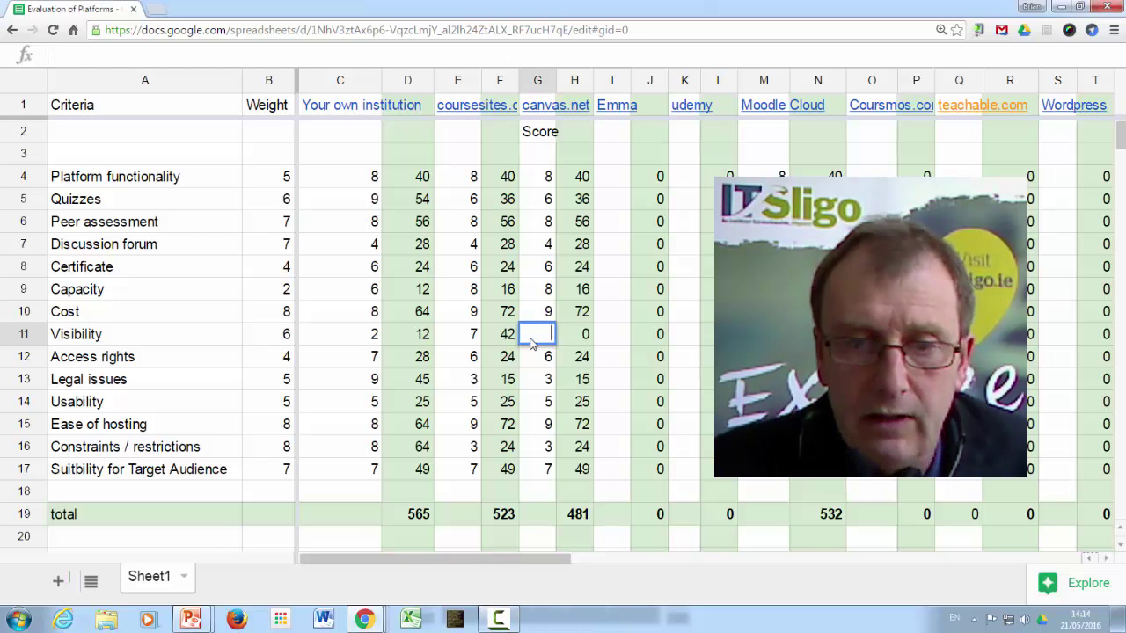
{"action": "type", "text": "8"}
{"action": "key", "text": "Return"}
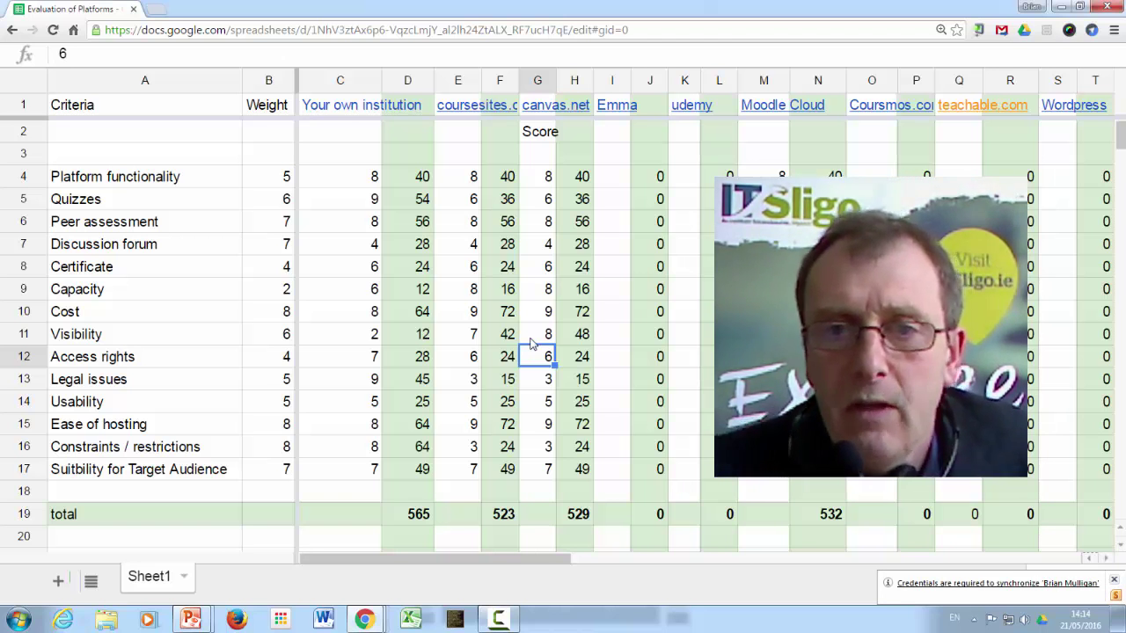
Bring the EMMA European Moocs window over the spreadsheet to view its home page, and minimise it.
{"action": "left_click", "coordinate": [619, 130]}
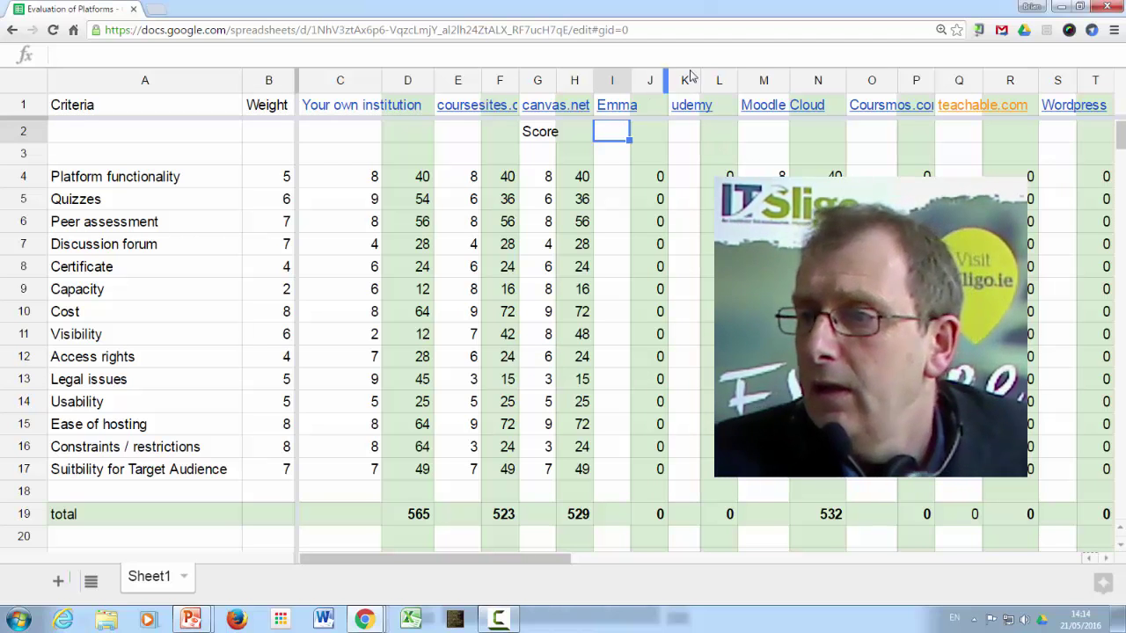
{"action": "key", "text": "alt+Tab"}
{"action": "left_click_drag", "start_coordinate": [916, 109], "coordinate": [595, 65]}
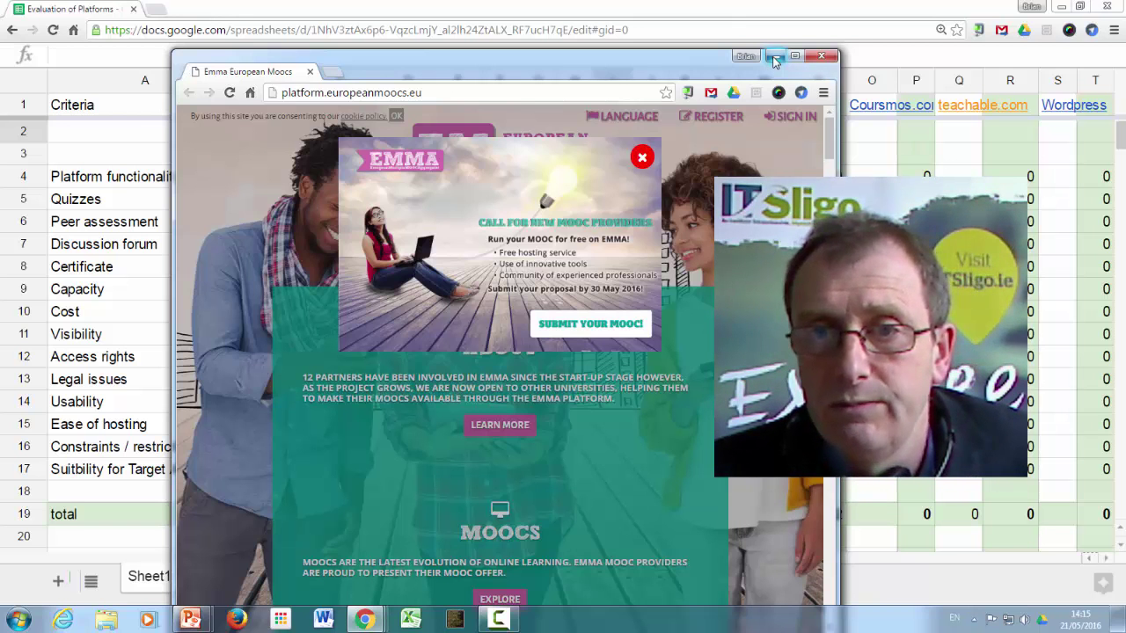
{"action": "left_click", "coordinate": [774, 57]}
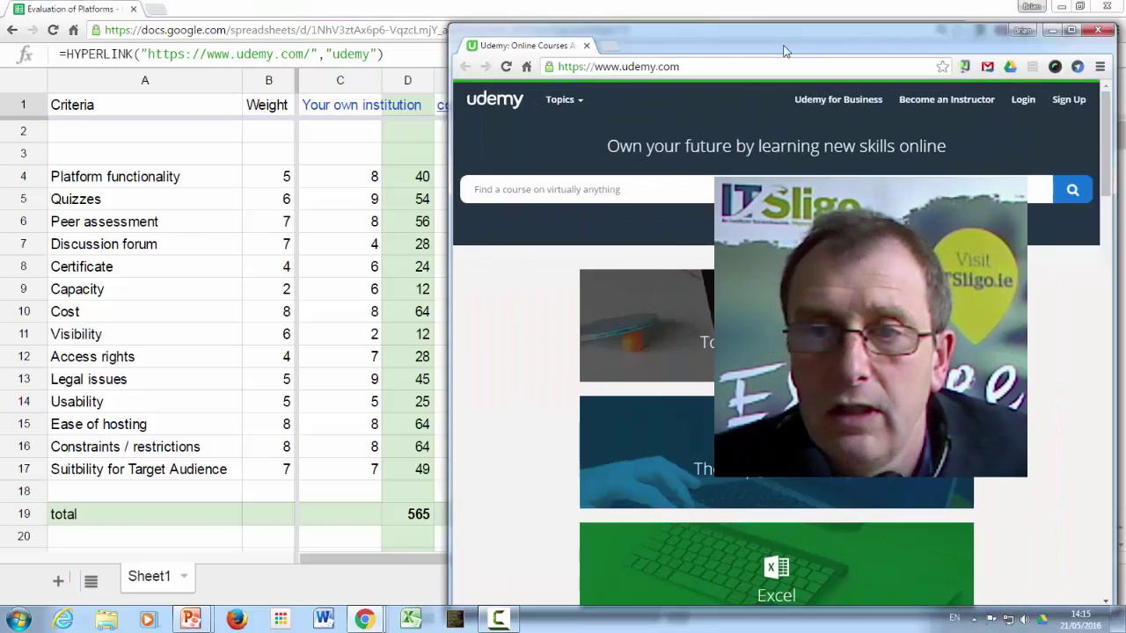
View the Udemy home page and the MoodleCloud home page over the spreadsheet, minimising each window after viewing.
{"action": "left_click_drag", "start_coordinate": [838, 40], "coordinate": [587, 49]}
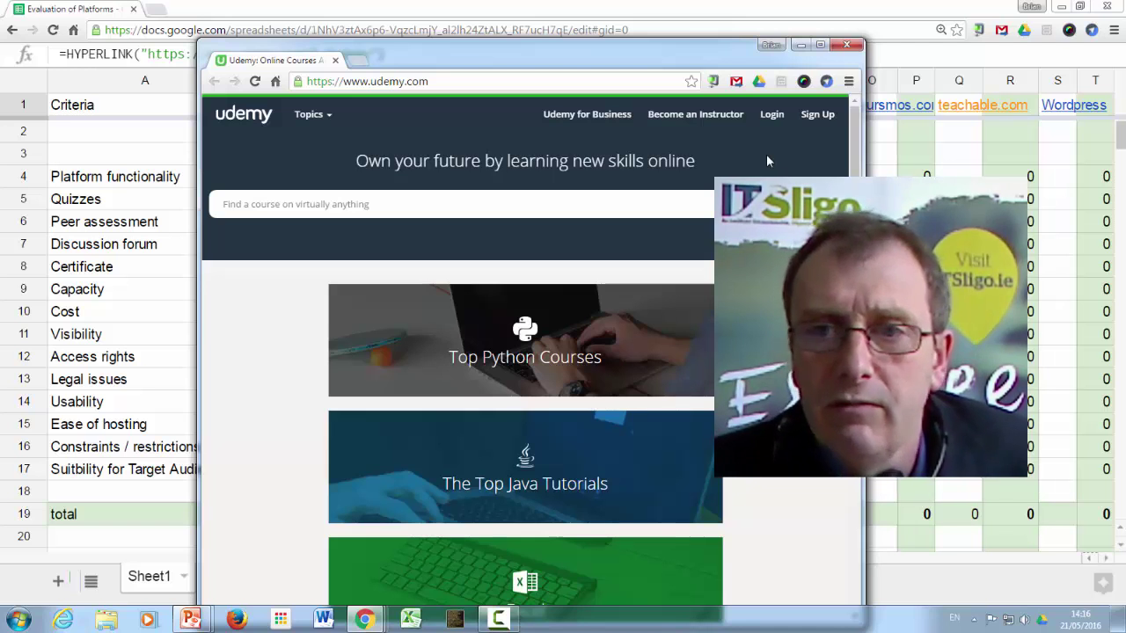
{"action": "left_click", "coordinate": [800, 46]}
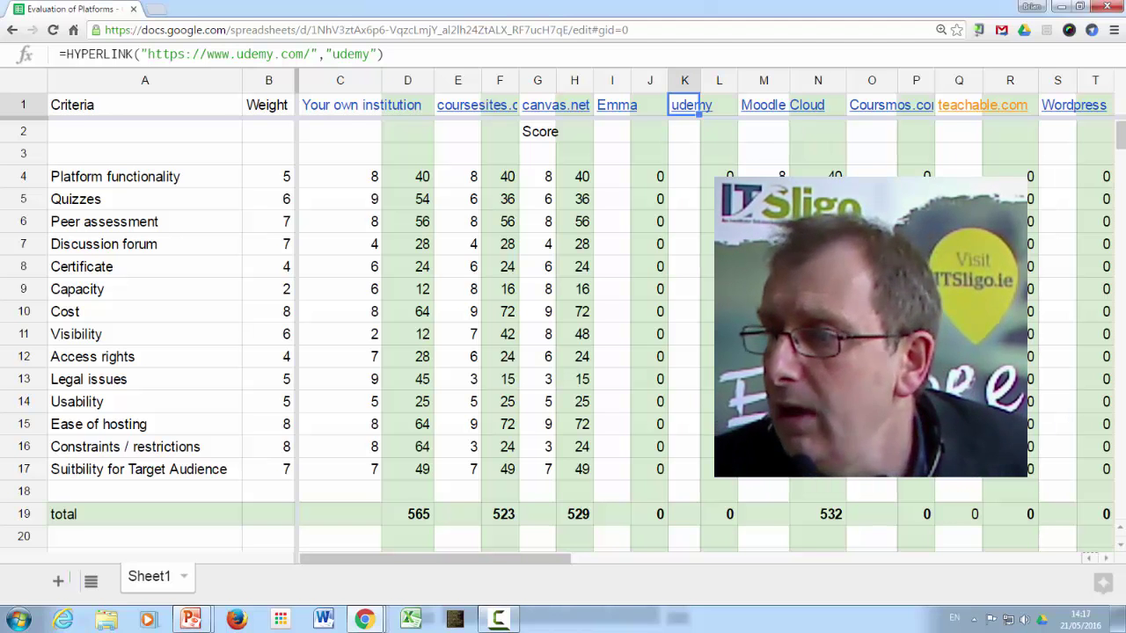
{"action": "key", "text": "alt+Tab"}
{"action": "left_click_drag", "start_coordinate": [767, 76], "coordinate": [597, 47]}
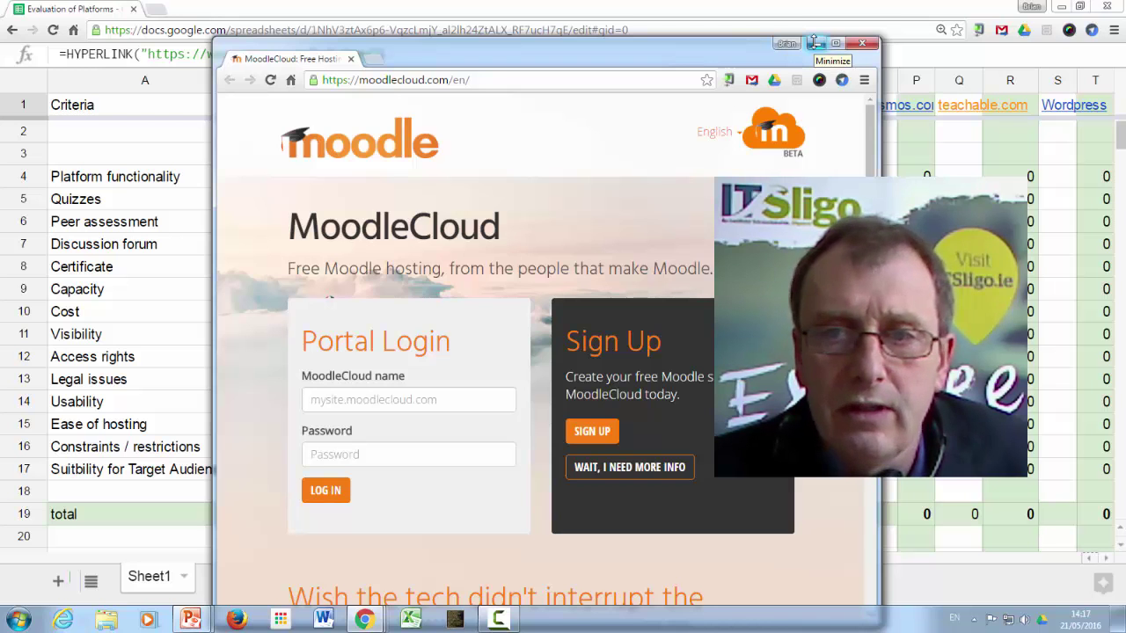
{"action": "left_click", "coordinate": [815, 42]}
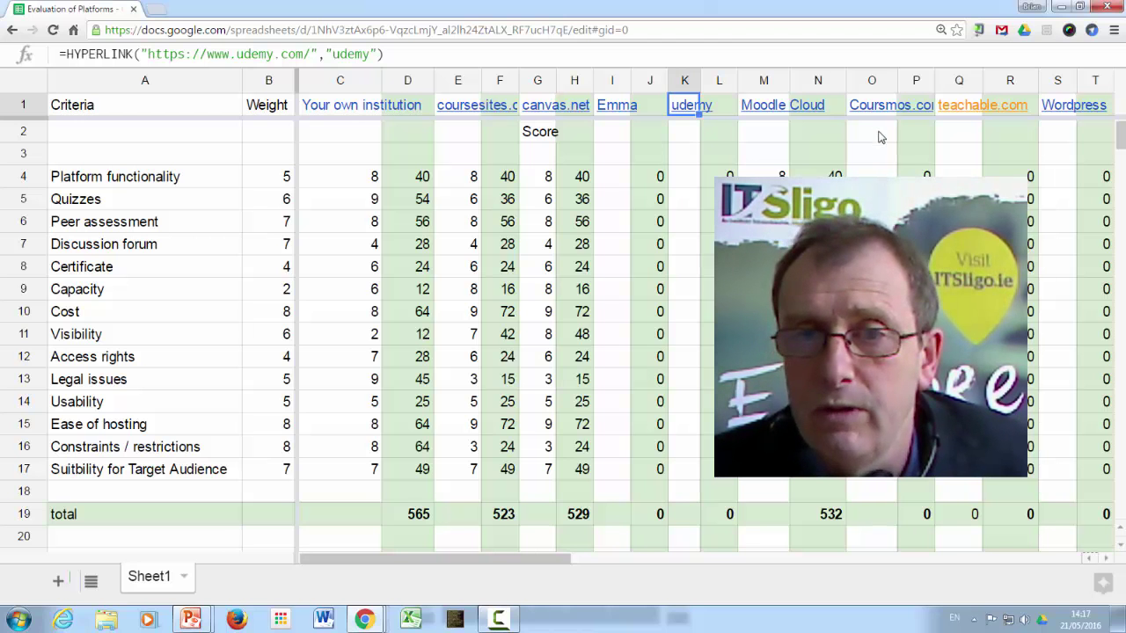
Open the Coursmos.com and teachable.com links from the heading row, view each home page, and return to the spreadsheet.
{"action": "mouse_move", "coordinate": [889, 105]}
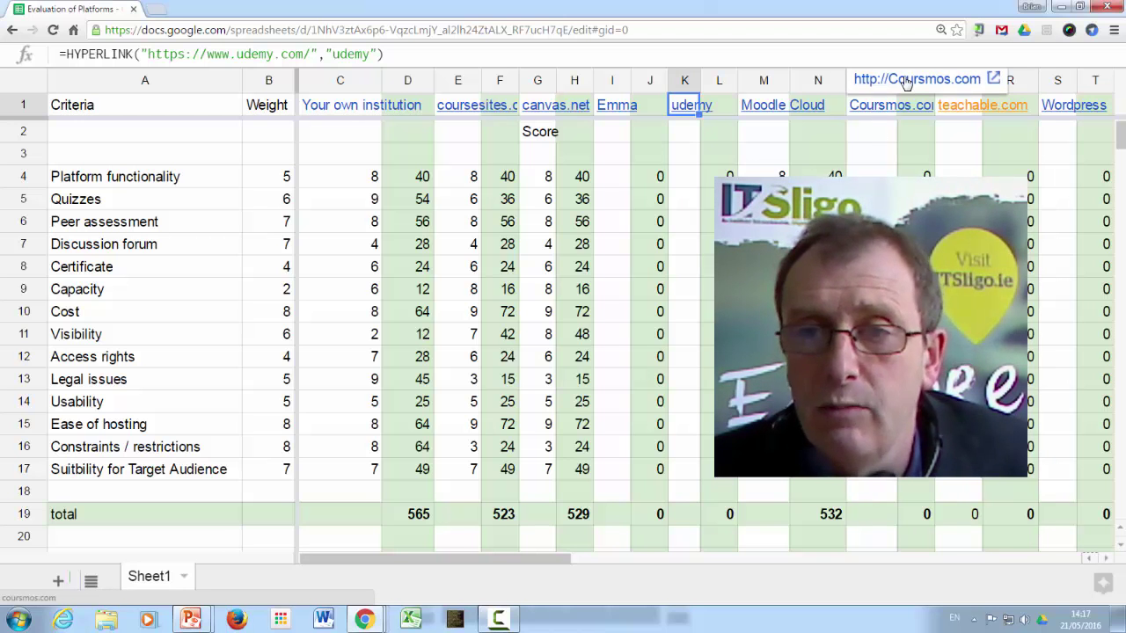
{"action": "left_click", "coordinate": [906, 79]}
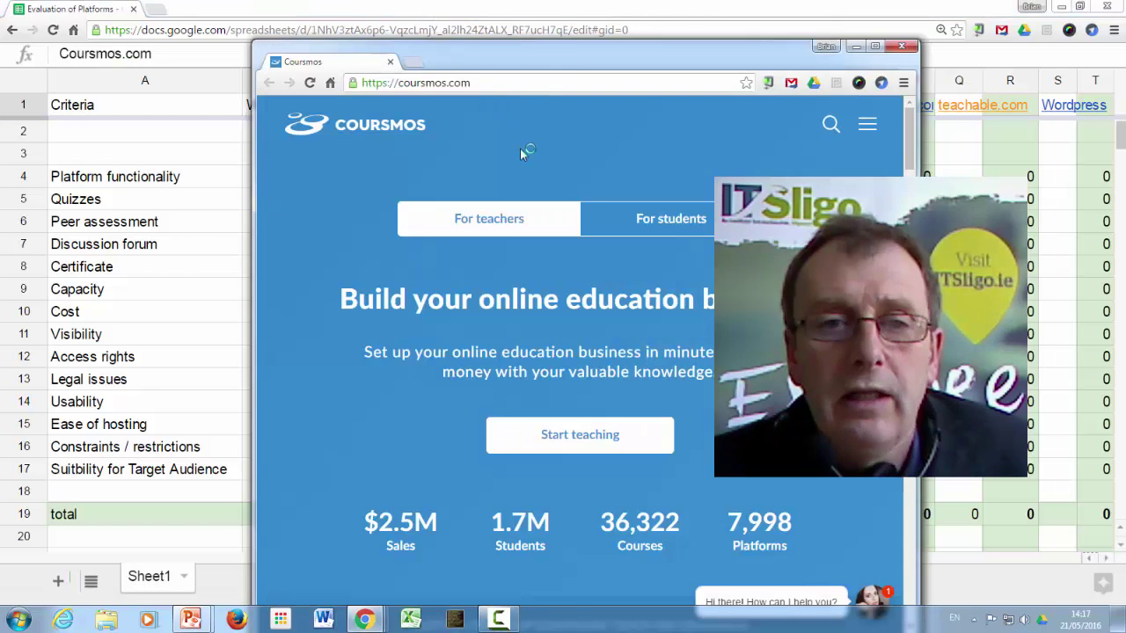
{"action": "mouse_move", "coordinate": [557, 52]}
{"action": "left_mouse_down"}
{"action": "mouse_move", "coordinate": [575, 248]}
{"action": "mouse_move", "coordinate": [563, 59]}
{"action": "left_mouse_up"}
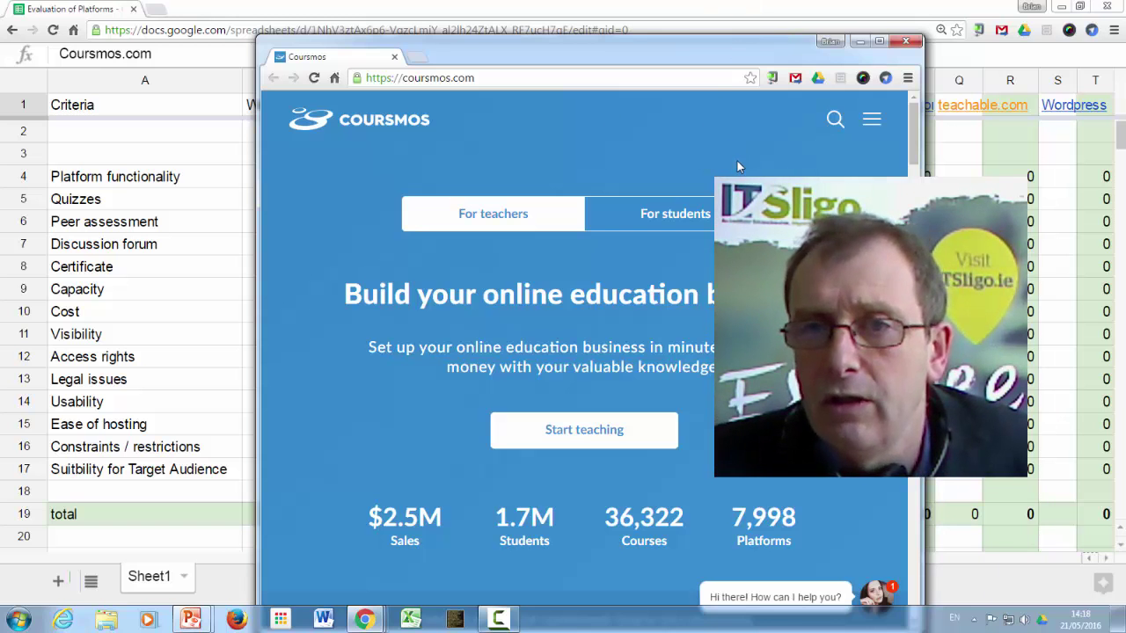
{"action": "left_click", "coordinate": [859, 43]}
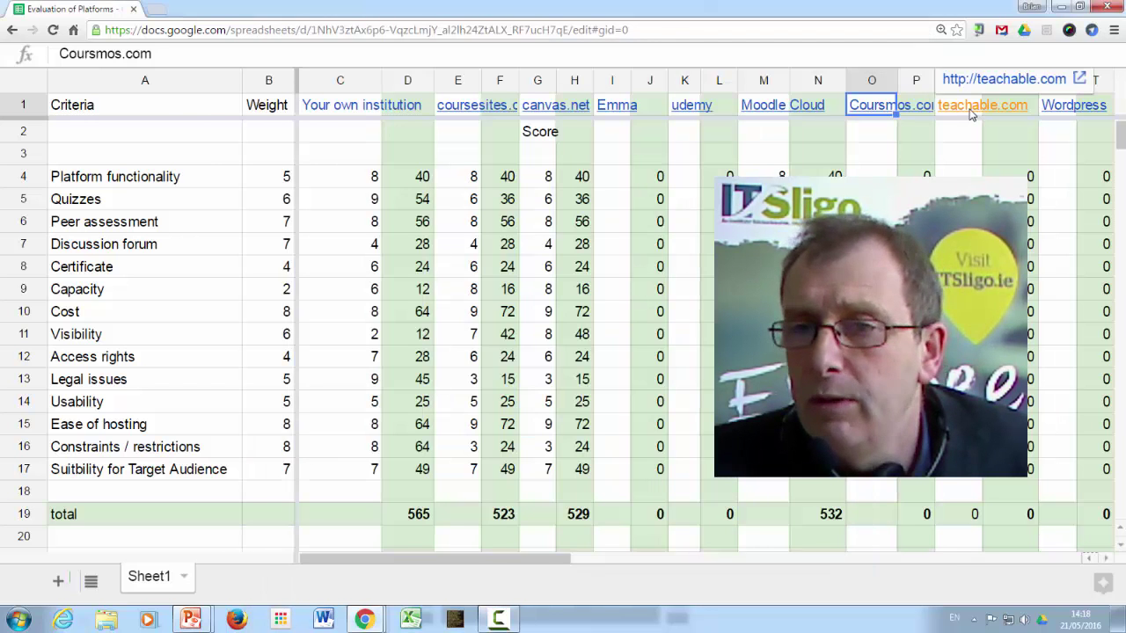
{"action": "left_click", "coordinate": [1003, 79]}
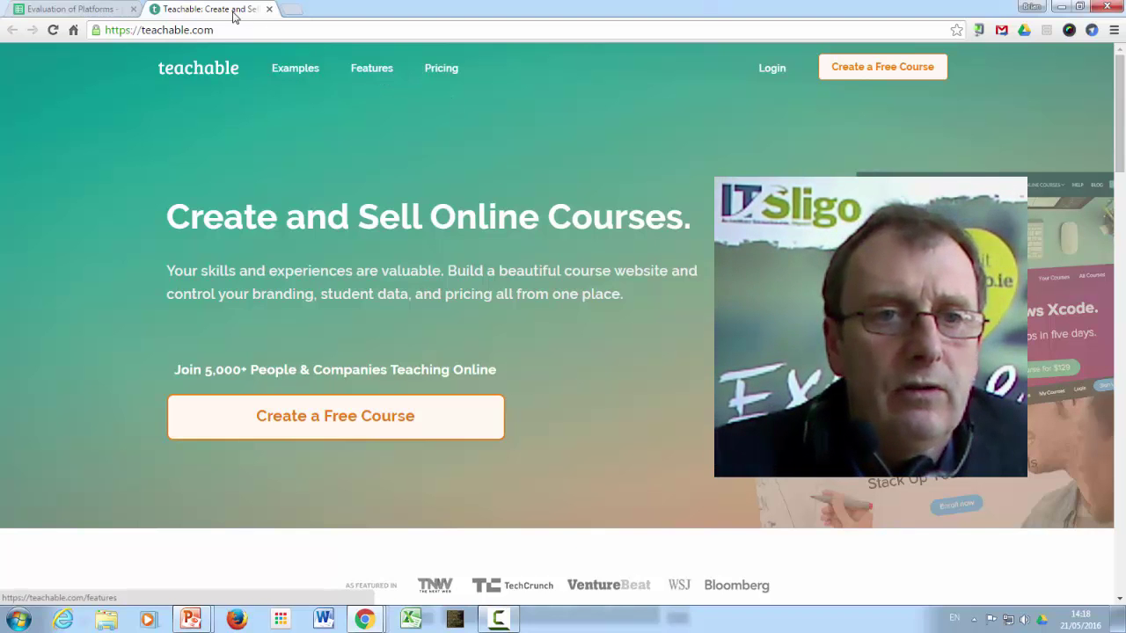
{"action": "left_click", "coordinate": [269, 9]}
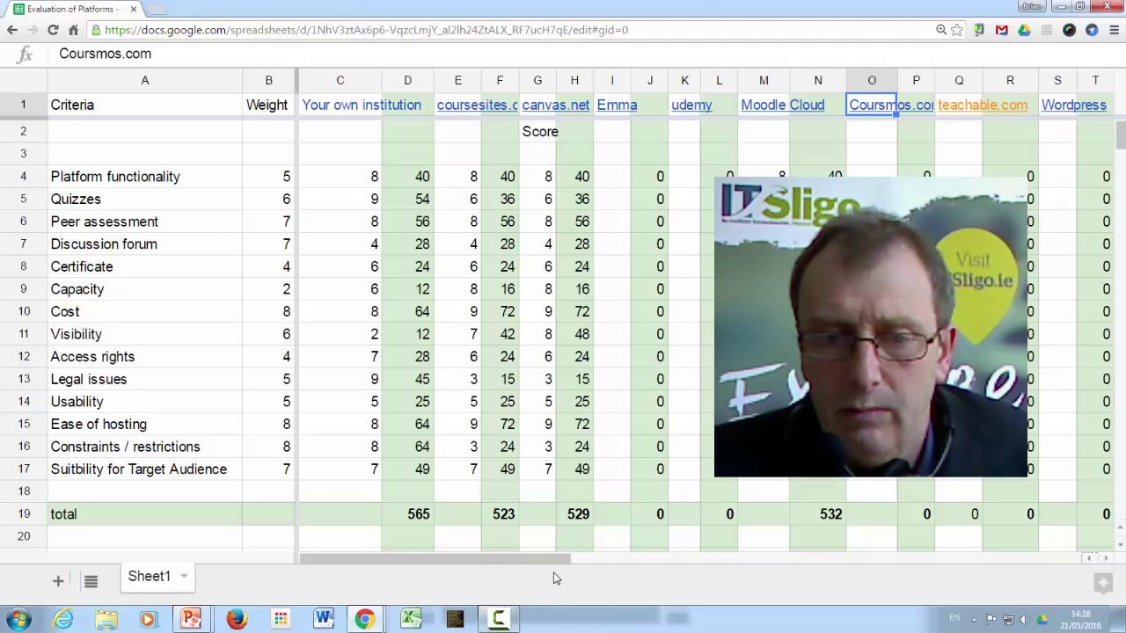
Open the edX (self) link to view the Open edX site, minimise it, and select the Moodle (self) and Moodle Academy headings.
{"action": "left_click_drag", "start_coordinate": [558, 563], "coordinate": [733, 559]}
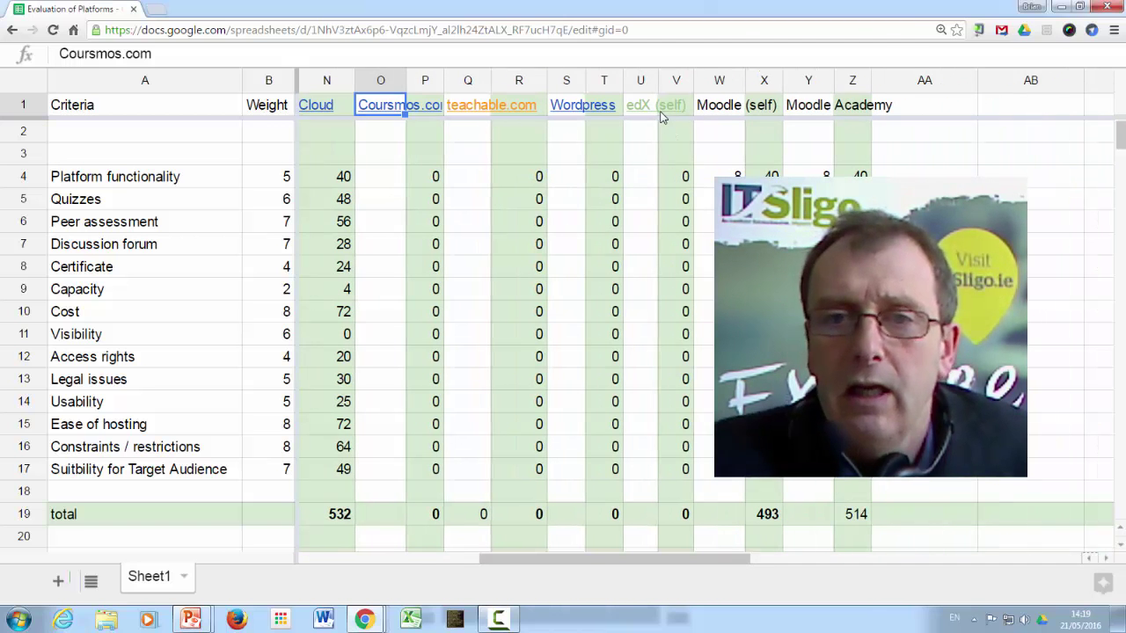
{"action": "mouse_move", "coordinate": [660, 107]}
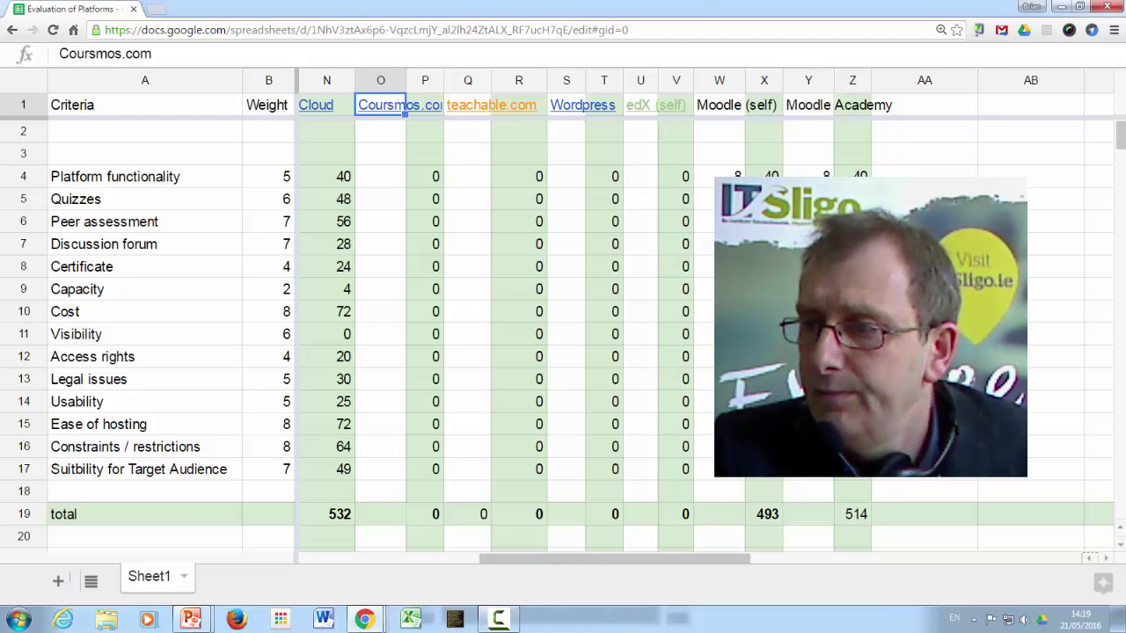
{"action": "left_click", "coordinate": [693, 79]}
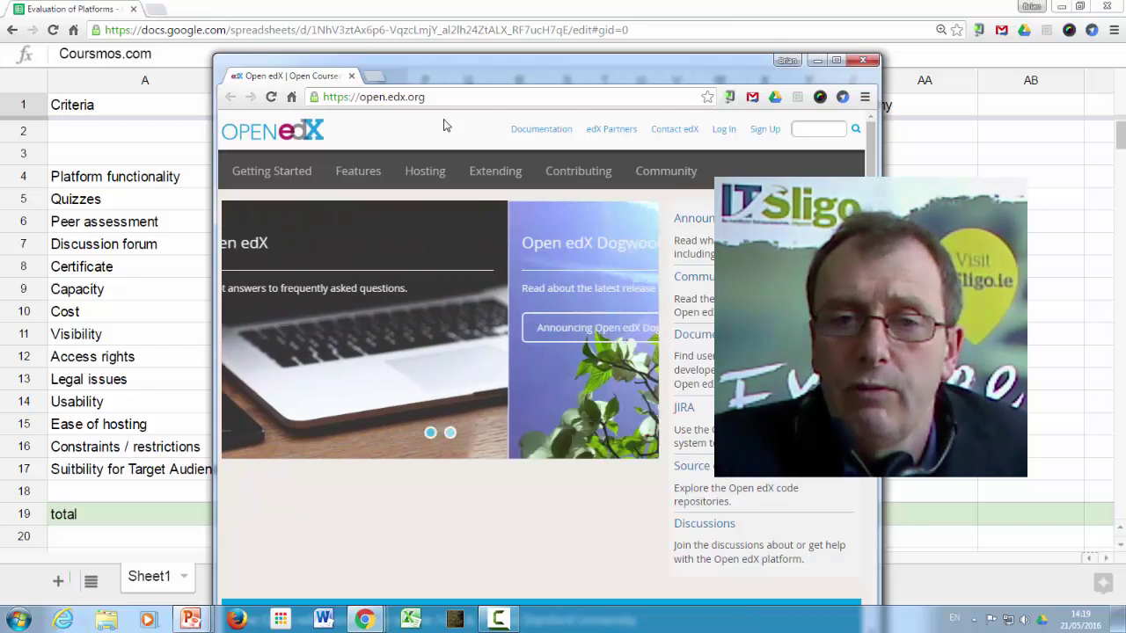
{"action": "left_click", "coordinate": [817, 60]}
{"action": "left_click", "coordinate": [723, 112]}
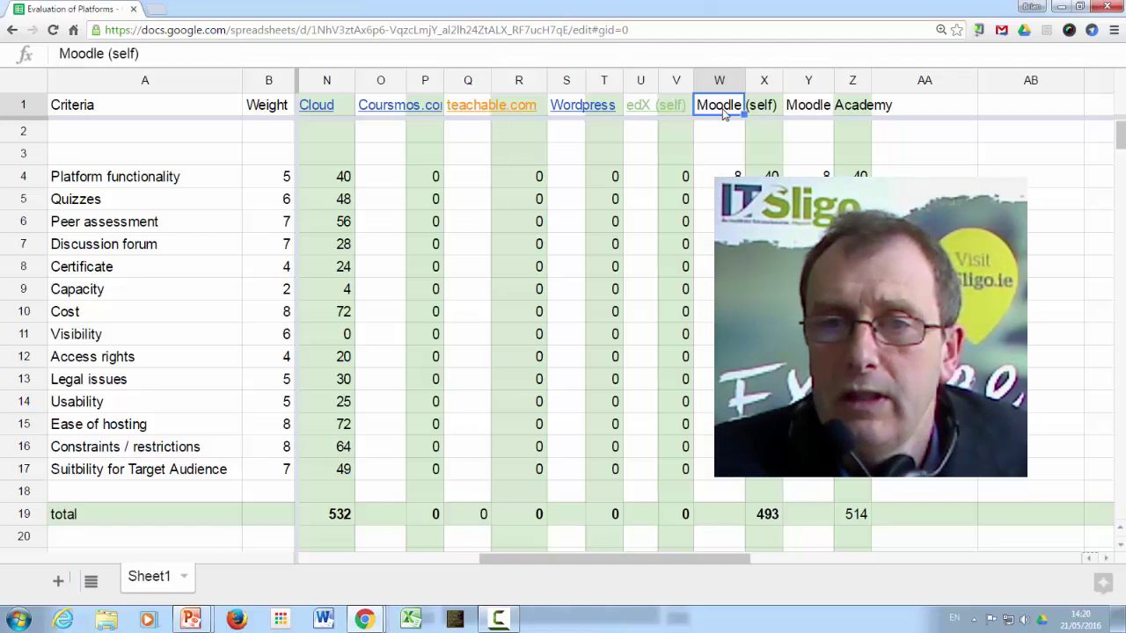
{"action": "left_click", "coordinate": [816, 108]}
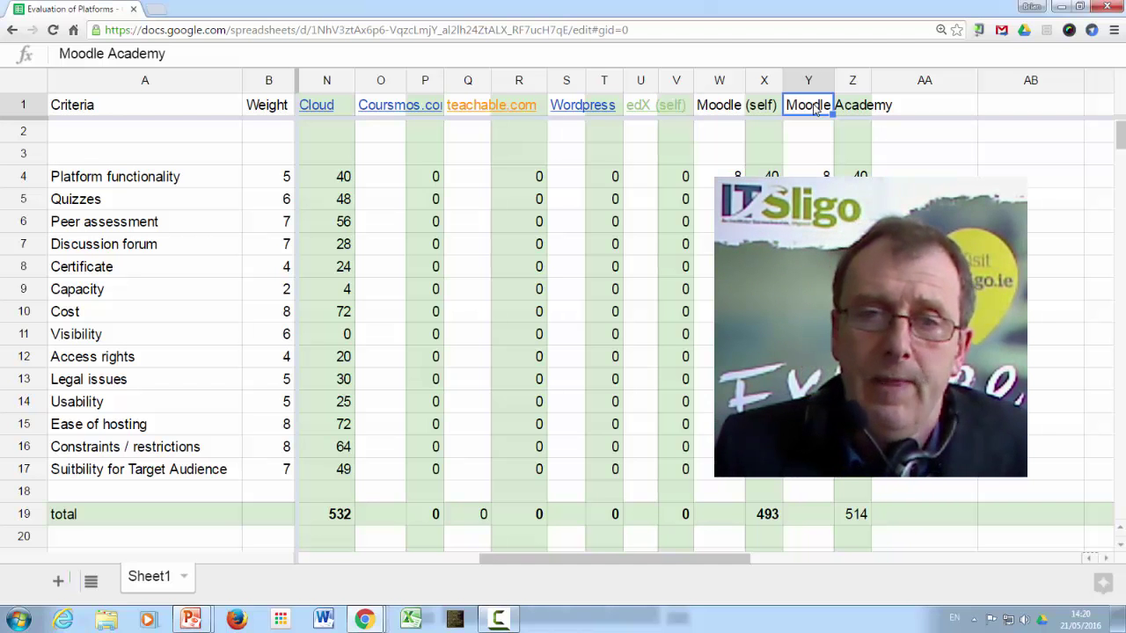
Open the Wordpress link from the heading row to view the WordPress.com home page, and close the page.
{"action": "left_click", "coordinate": [591, 110]}
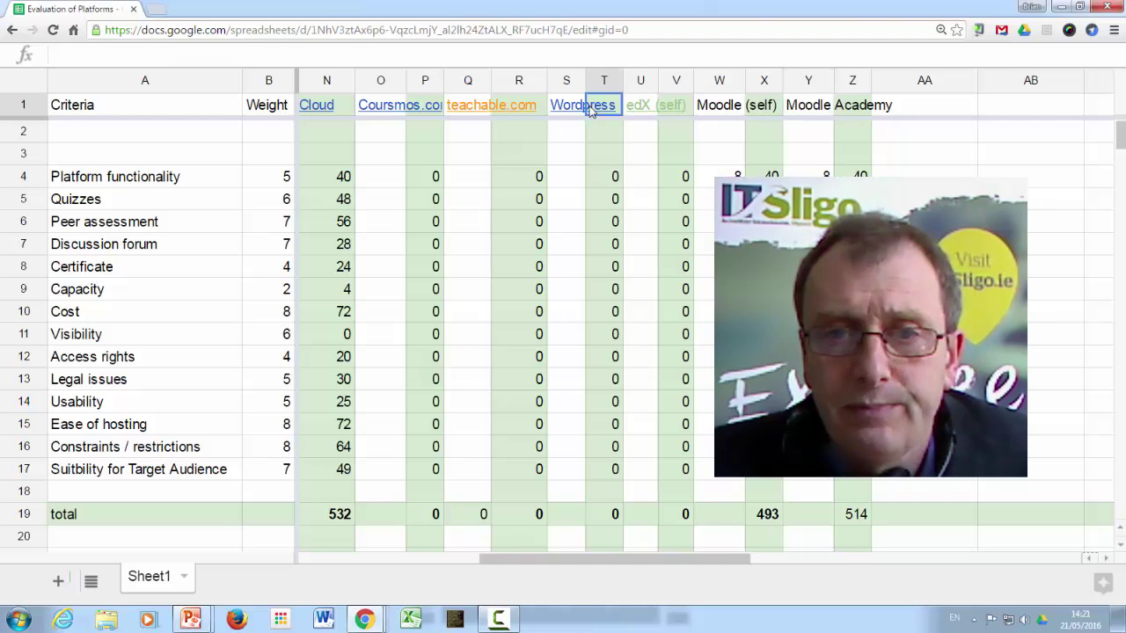
{"action": "left_click", "coordinate": [591, 107]}
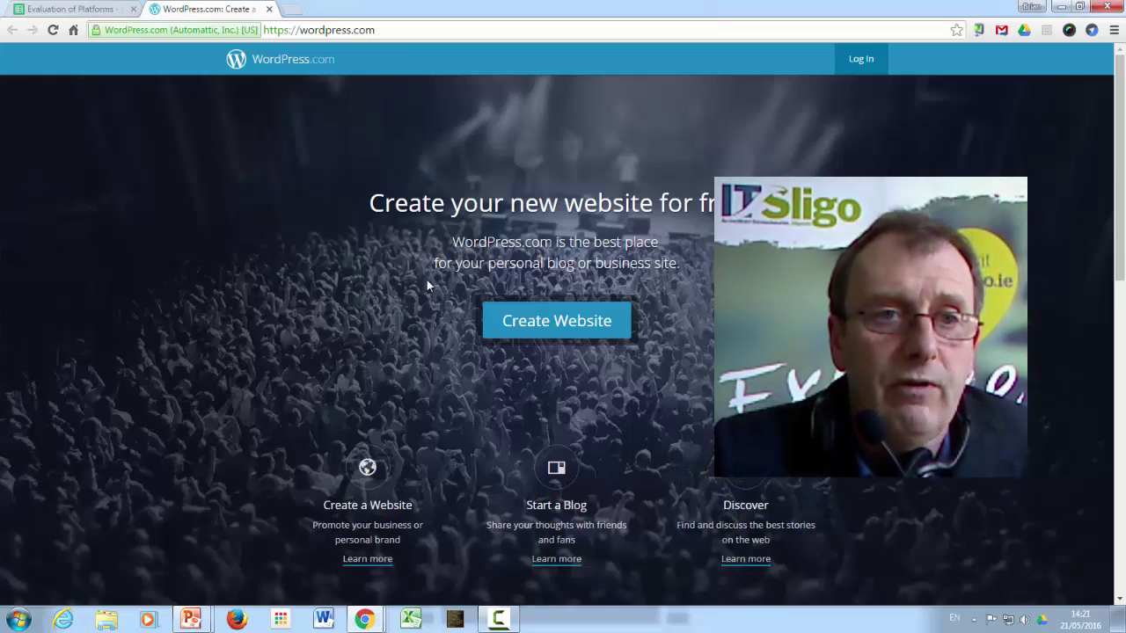
{"action": "left_click", "coordinate": [269, 9]}
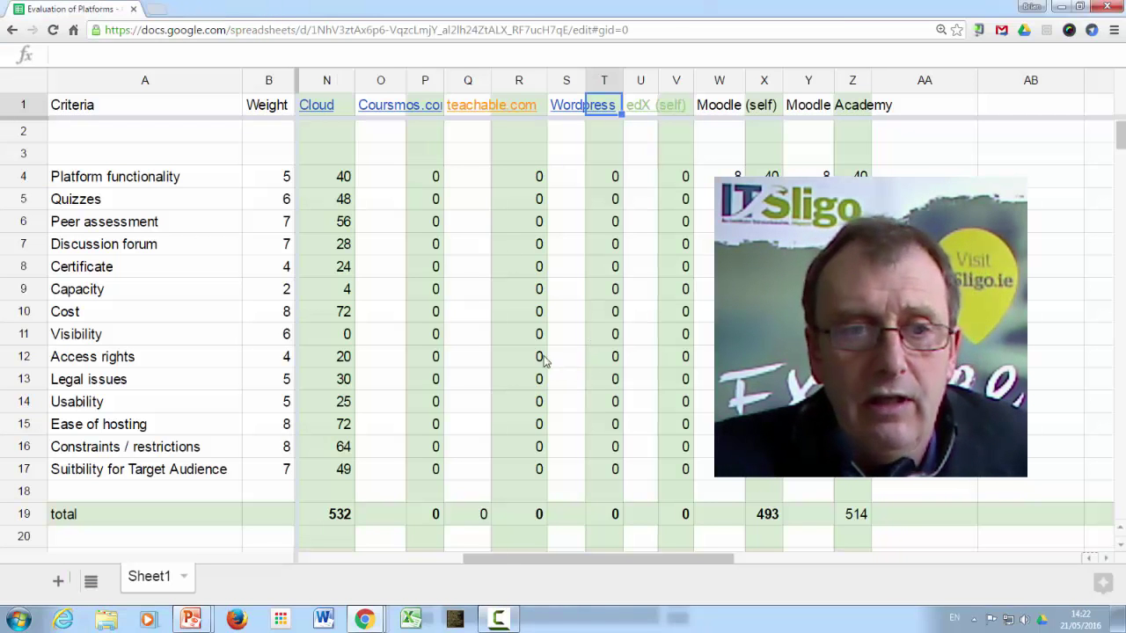
Return to the first platform columns, select the Discussion forum criterion, and review the totals for Your own institution, coursesites and canvas.net.
{"action": "left_click_drag", "start_coordinate": [504, 561], "coordinate": [330, 571]}
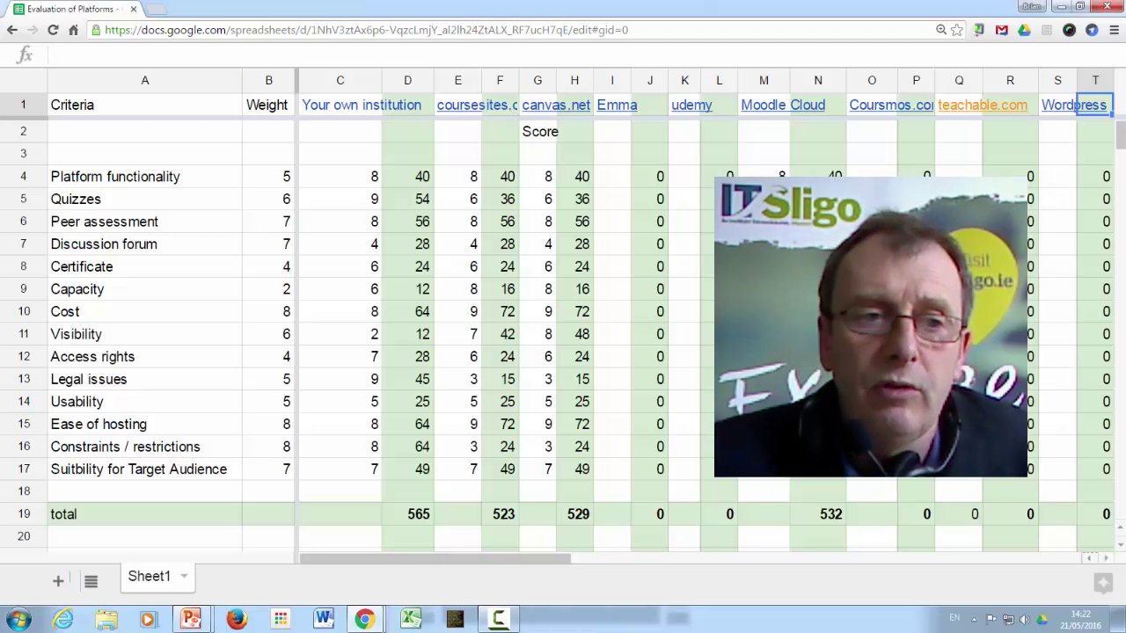
{"action": "left_click", "coordinate": [146, 251]}
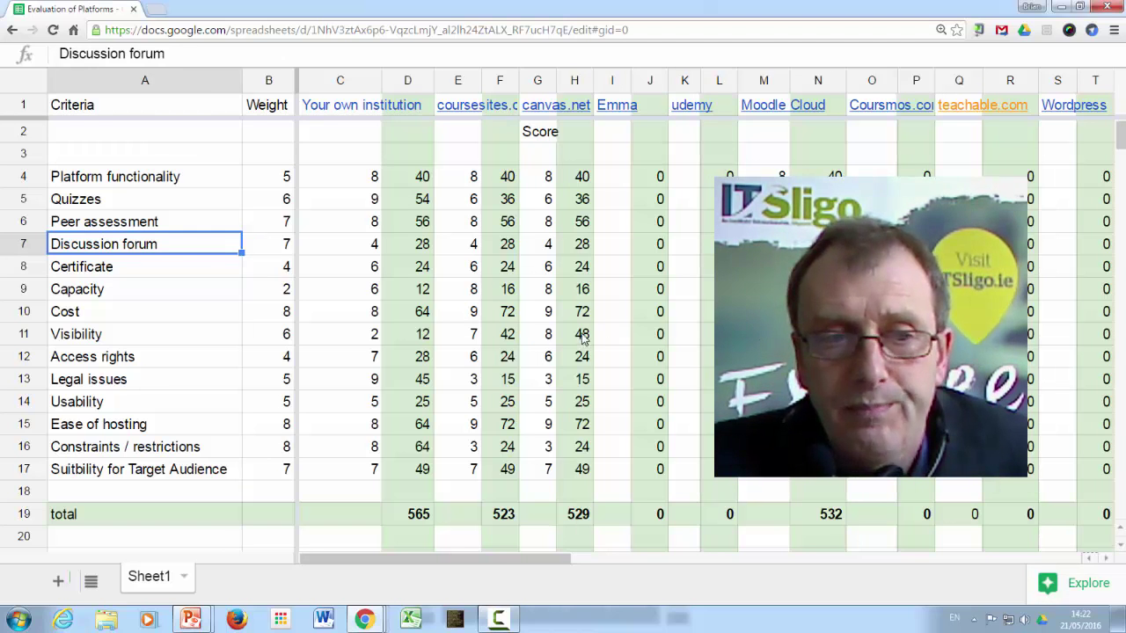
{"action": "left_click", "coordinate": [421, 517]}
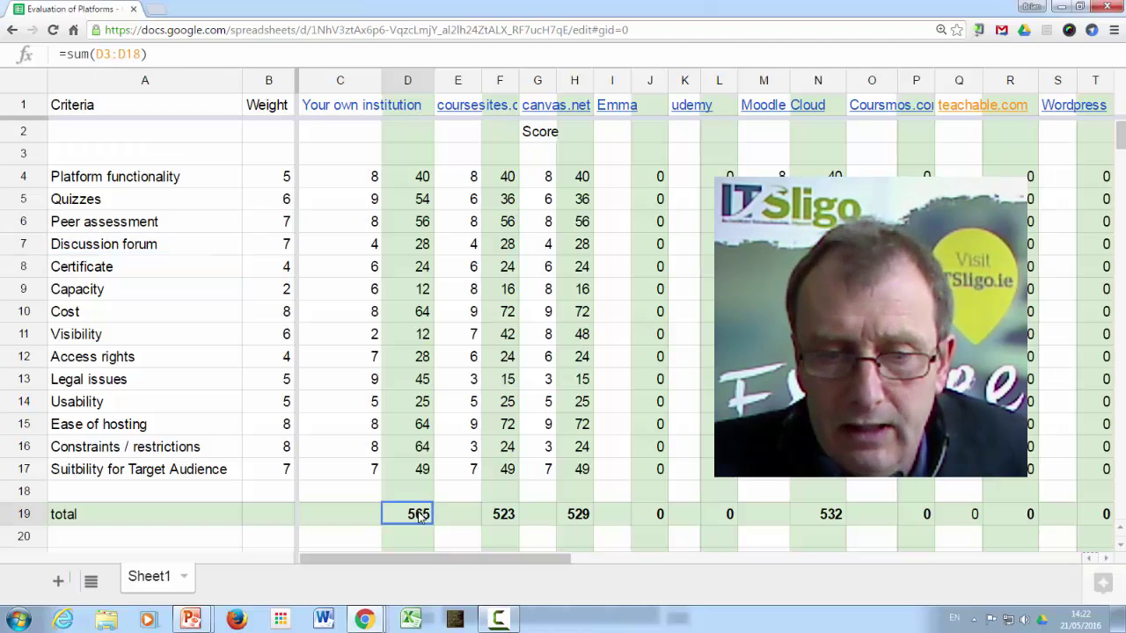
{"action": "left_click", "coordinate": [506, 521]}
{"action": "left_click", "coordinate": [568, 523]}
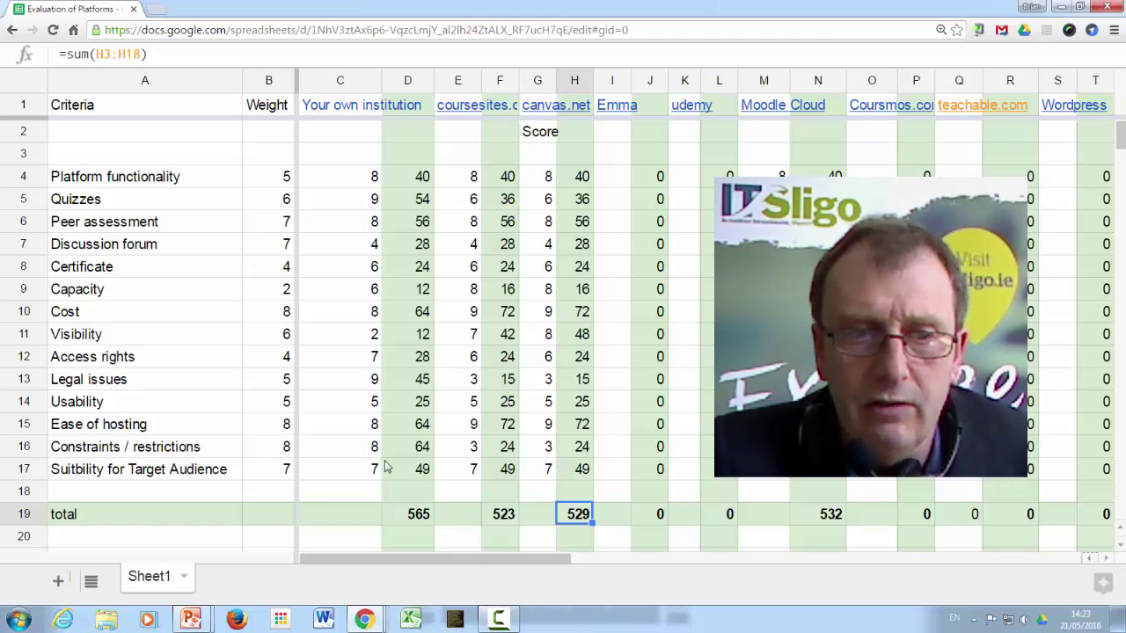
Review the weights for Discussion forum, Visibility and Usability, and compare the totals of the first three platforms again.
{"action": "left_click", "coordinate": [260, 252]}
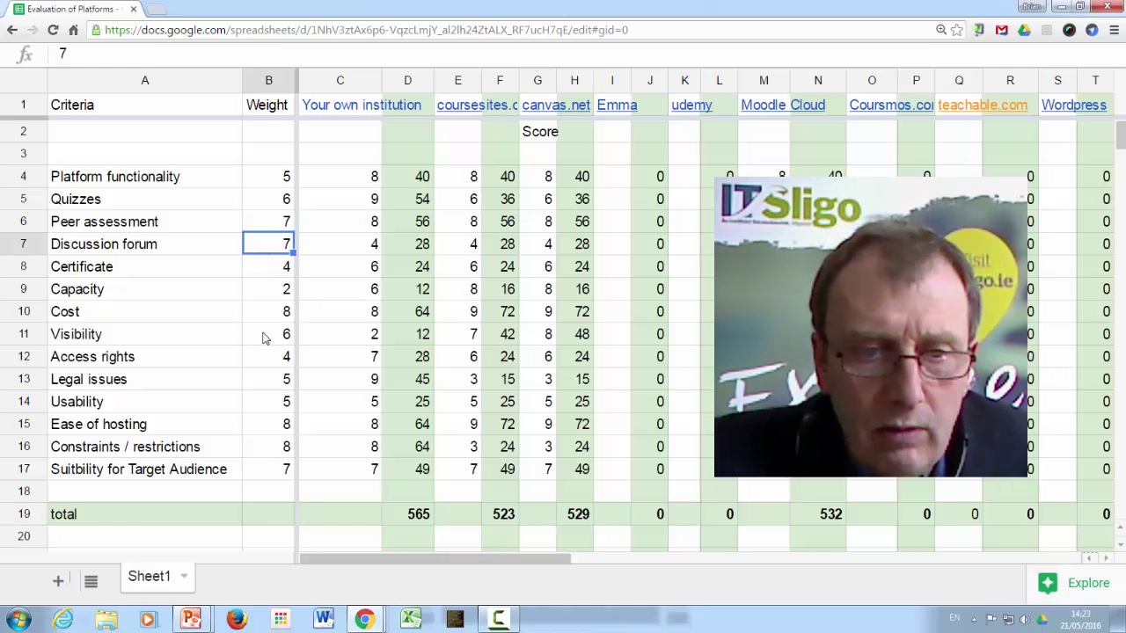
{"action": "left_click", "coordinate": [266, 339]}
{"action": "left_click", "coordinate": [268, 407]}
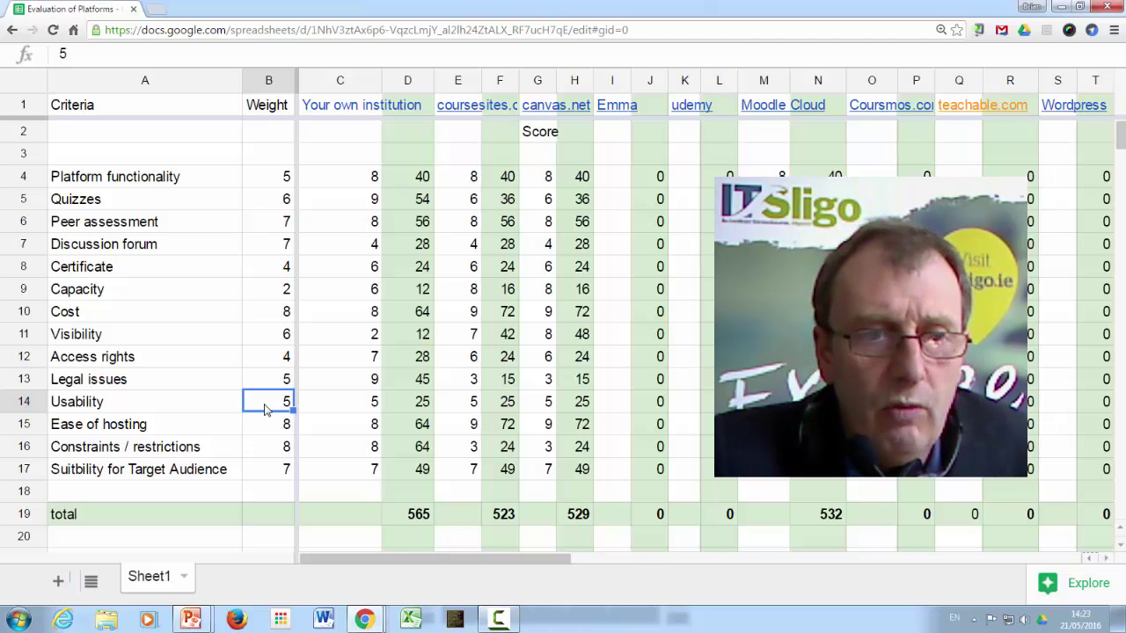
{"action": "left_click", "coordinate": [429, 521]}
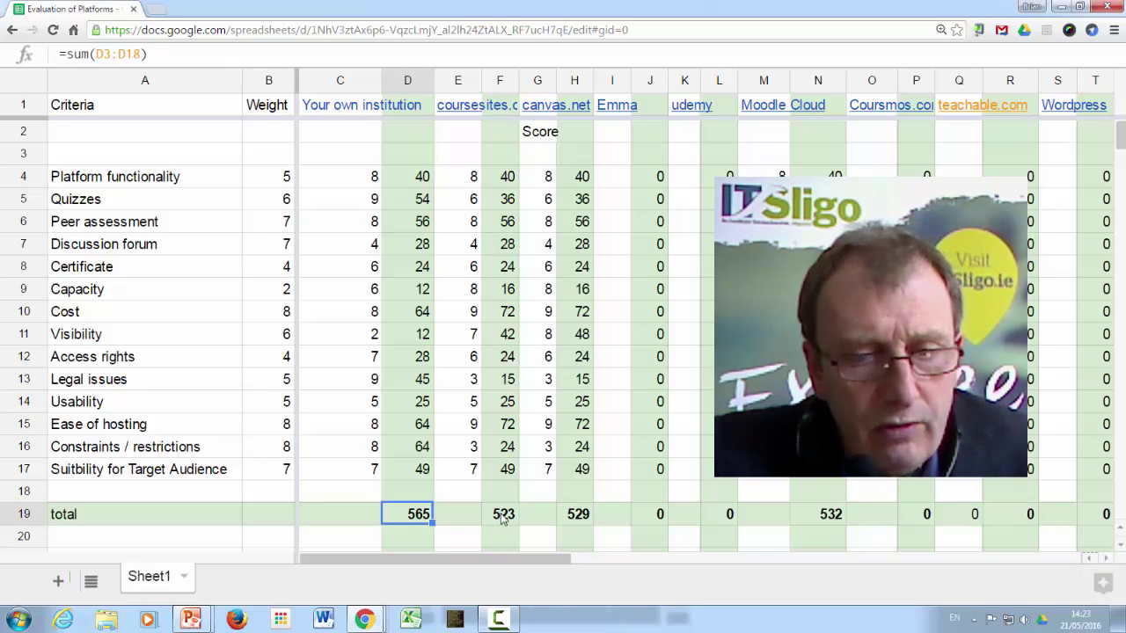
{"action": "left_click", "coordinate": [506, 521]}
{"action": "left_click", "coordinate": [578, 522]}
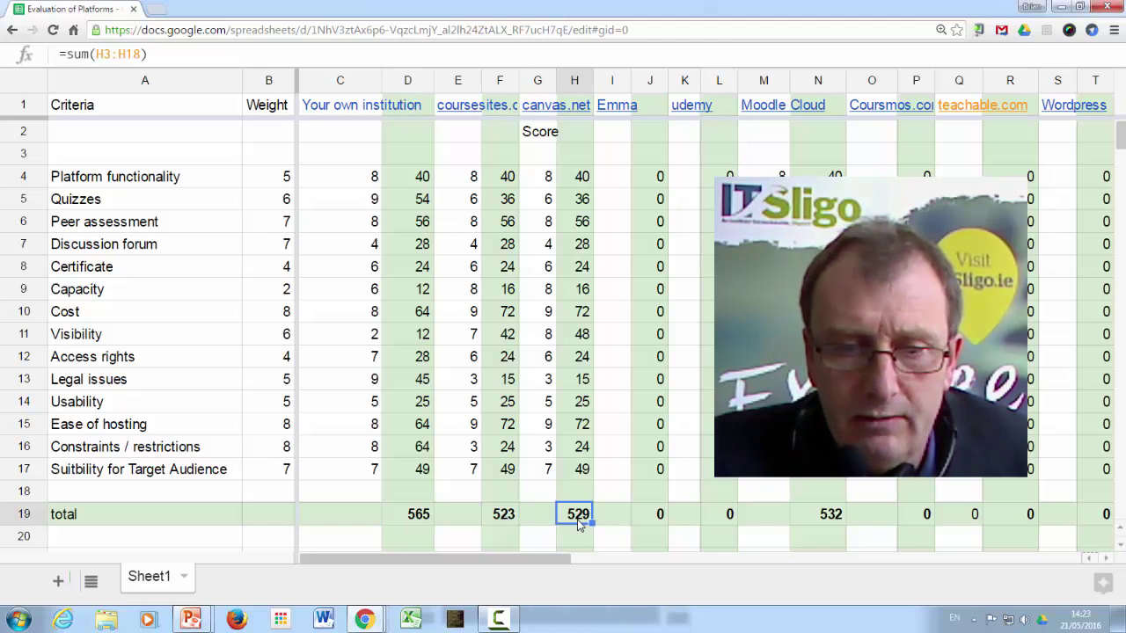
Check the Your own institution total, its weighted Ease of hosting score, and the Ease of hosting weight.
{"action": "left_click", "coordinate": [430, 519]}
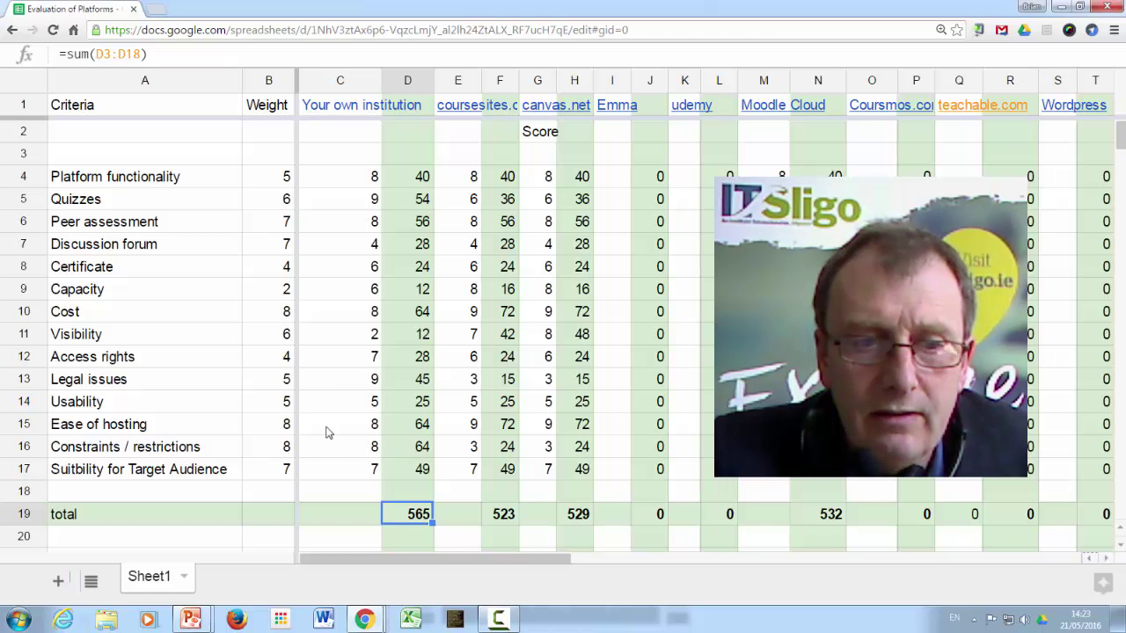
{"action": "left_click", "coordinate": [408, 429]}
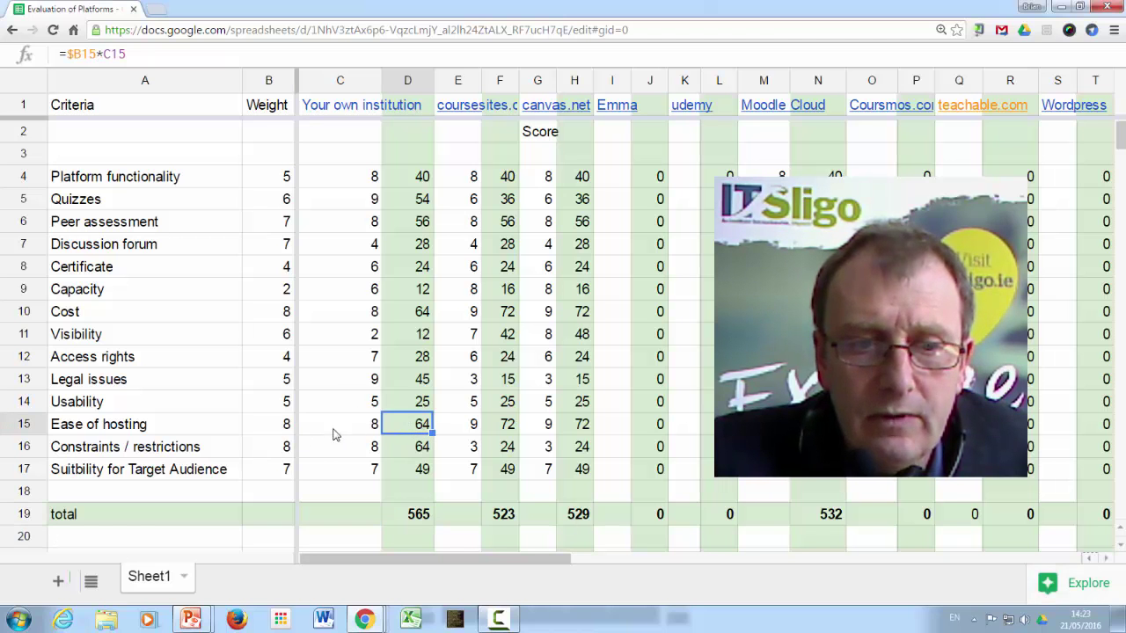
{"action": "left_click", "coordinate": [283, 431]}
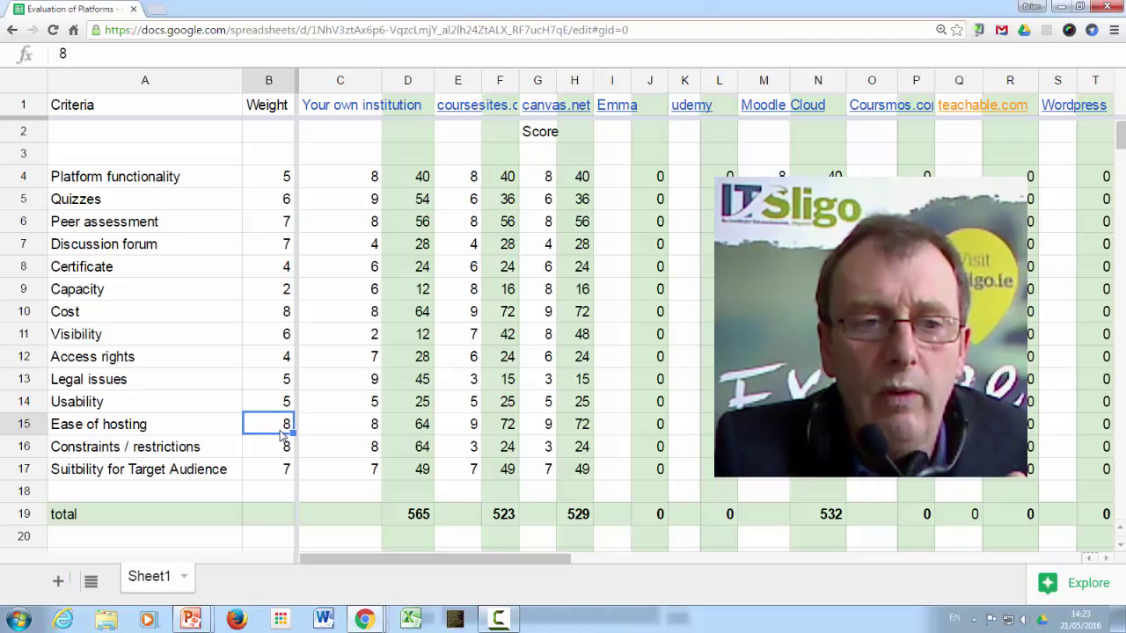